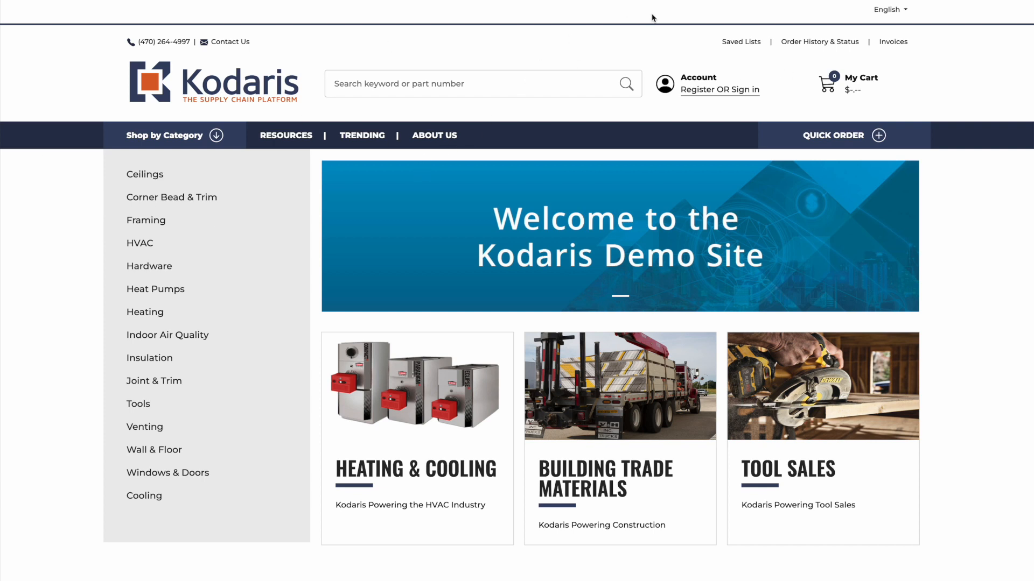
Preview the storefront in French and return the site language to English
{"action": "left_click", "coordinate": [883, 9]}
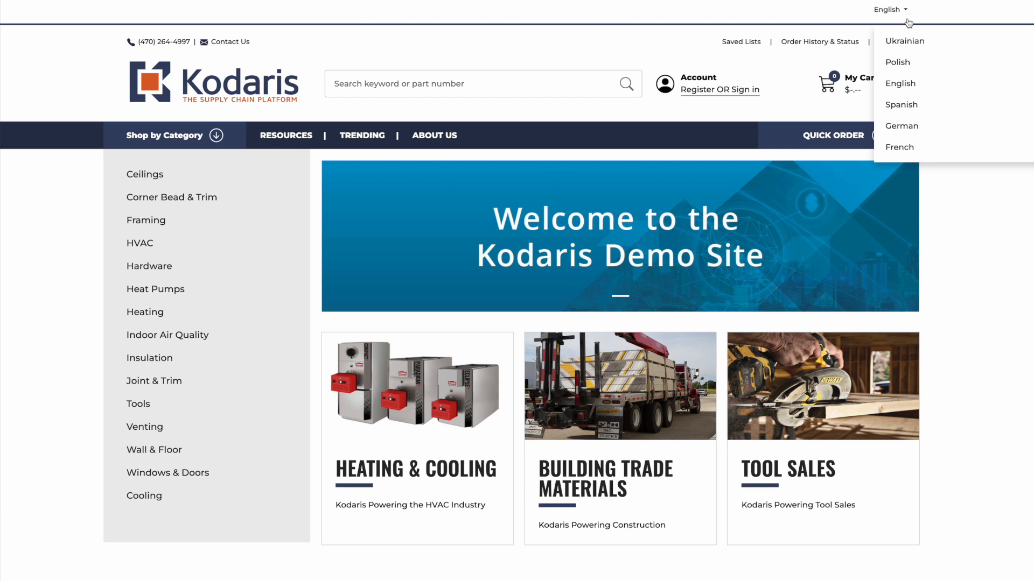
{"action": "left_click", "coordinate": [892, 148]}
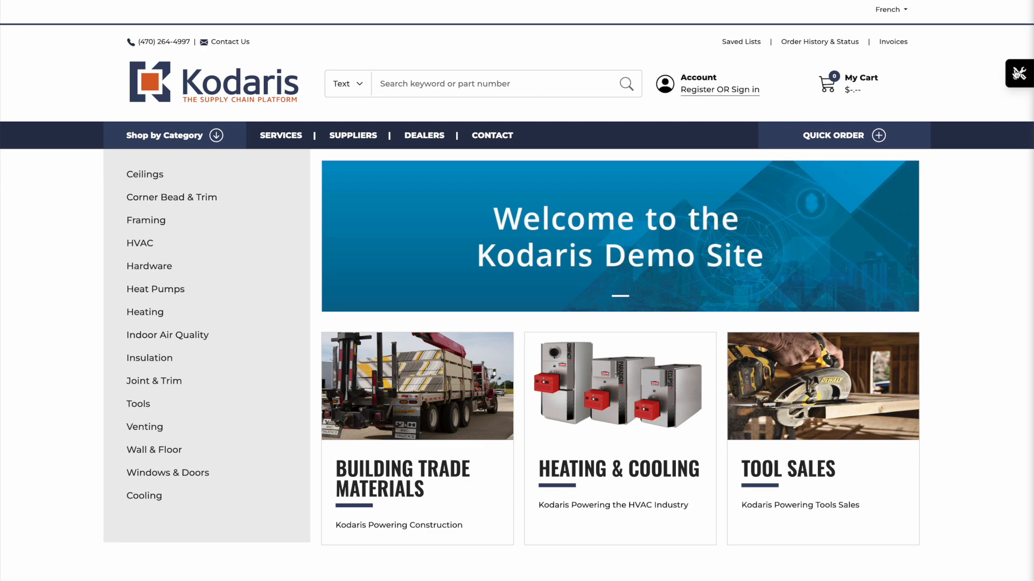
{"action": "left_click", "coordinate": [889, 9]}
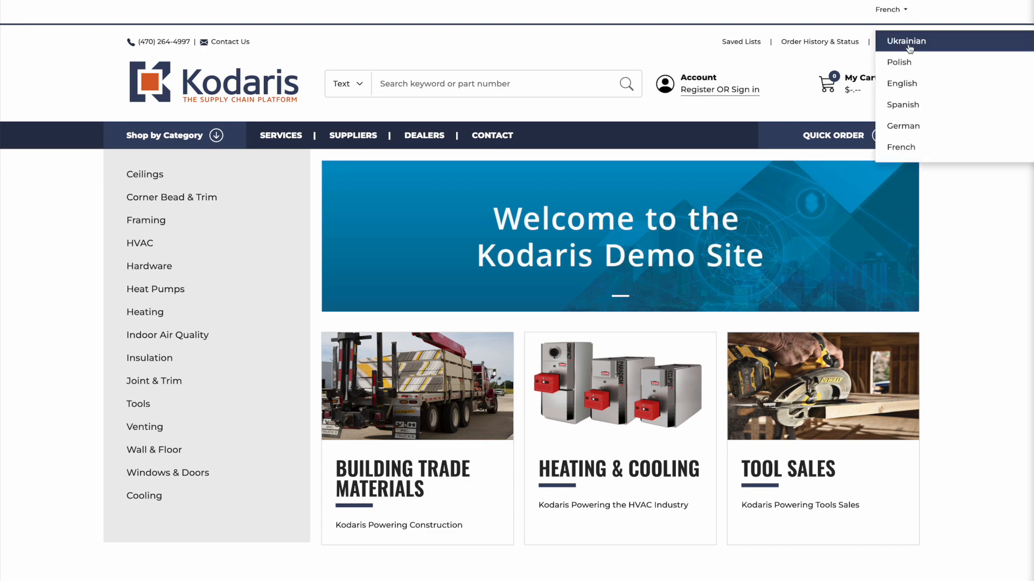
{"action": "left_click", "coordinate": [933, 89]}
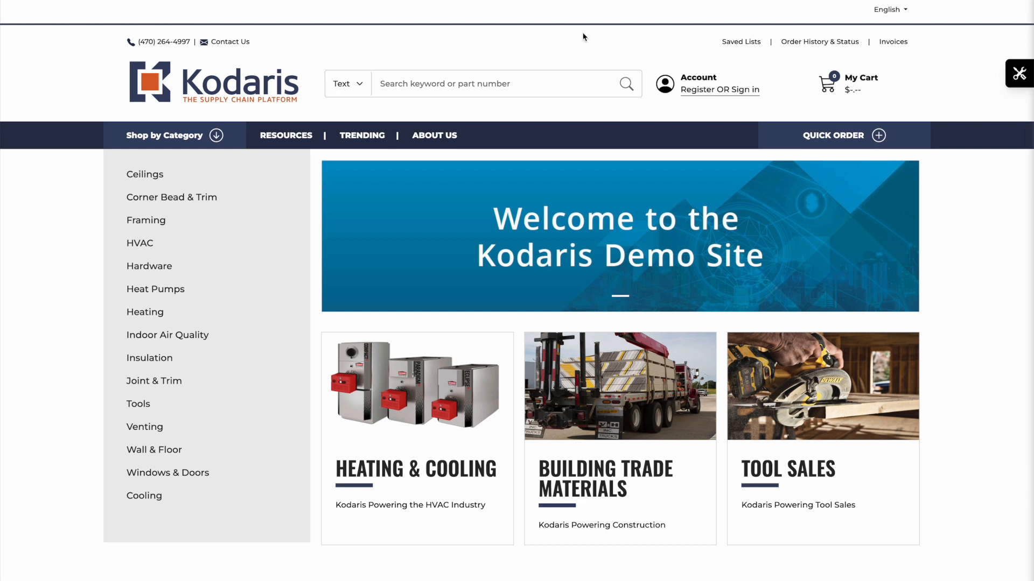
Turn Translate Mode on in the Multilingual section of the theme customization settings
{"action": "left_click", "coordinate": [1016, 79]}
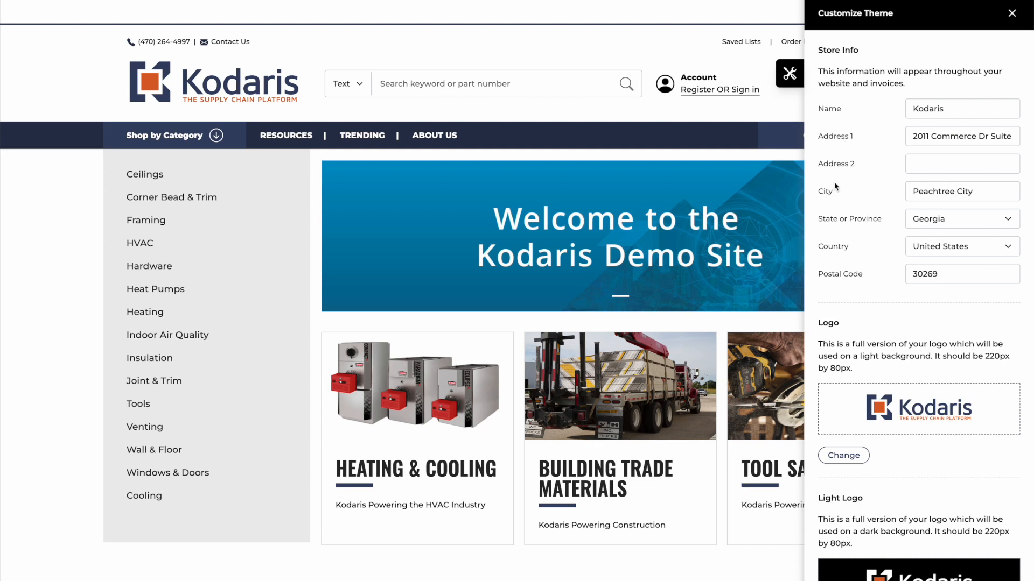
{"action": "scroll", "coordinate": [835, 186], "scroll_direction": "down", "scroll_amount": 18}
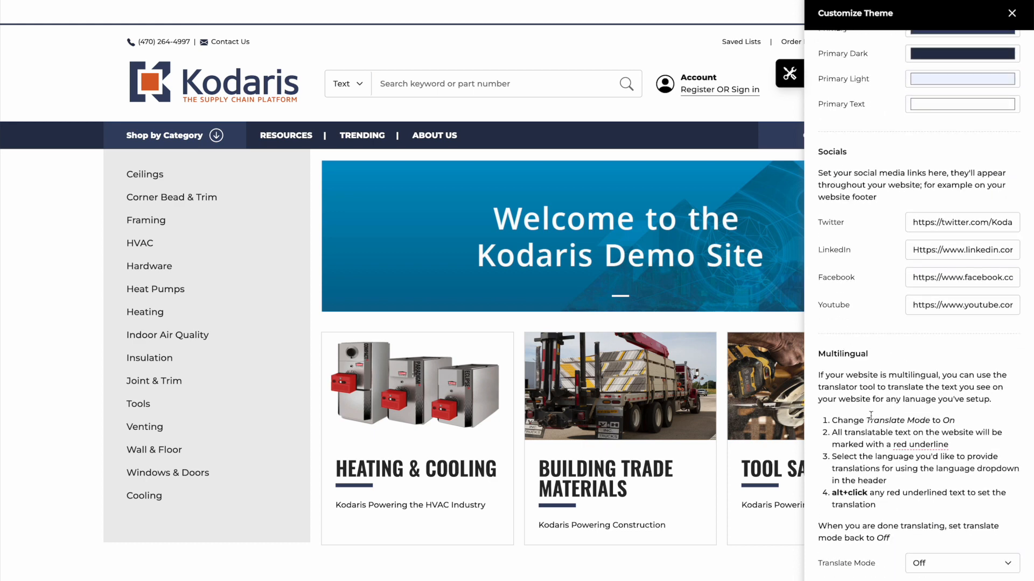
{"action": "left_click", "coordinate": [921, 563]}
{"action": "left_click", "coordinate": [929, 577]}
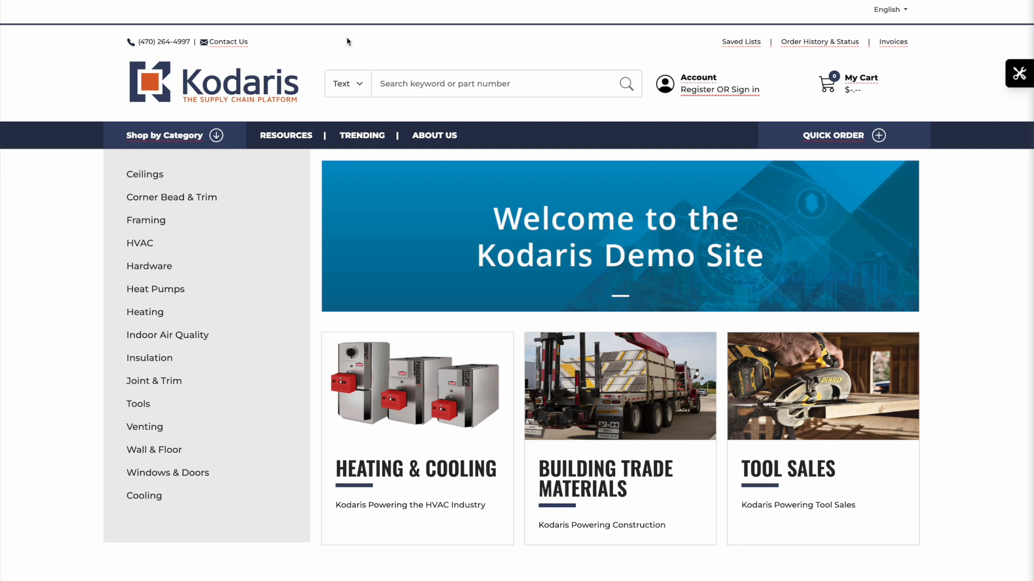
Switch the site language to French and review the translatable text marked on the home page
{"action": "left_click", "coordinate": [888, 10]}
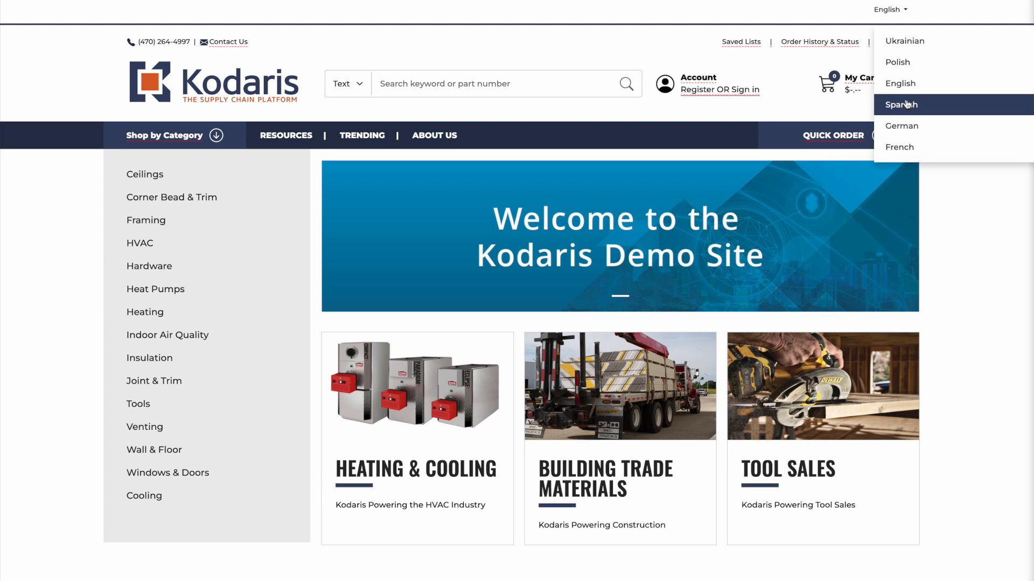
{"action": "left_click", "coordinate": [902, 156]}
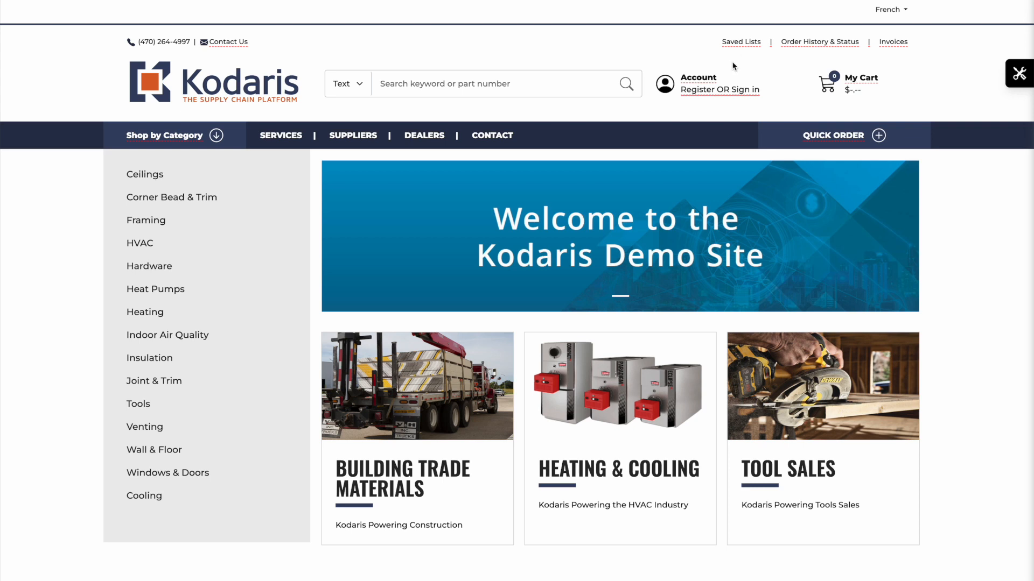
{"action": "left_click", "coordinate": [741, 43]}
{"action": "scroll", "coordinate": [544, 44], "scroll_direction": "down", "scroll_amount": 5}
{"action": "scroll", "coordinate": [76, 247], "scroll_direction": "down", "scroll_amount": 4}
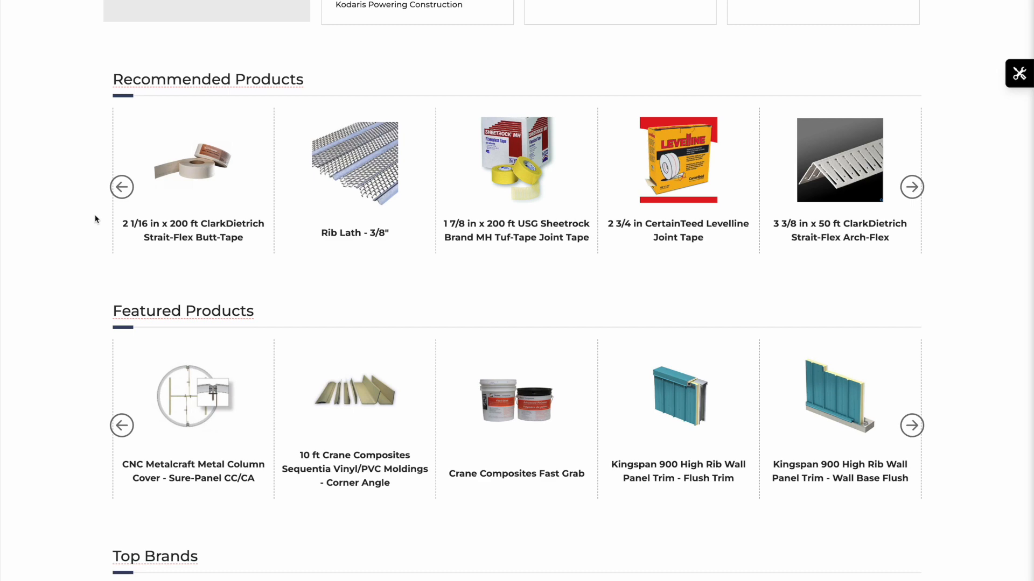
{"action": "scroll", "coordinate": [95, 219], "scroll_direction": "up", "scroll_amount": 10}
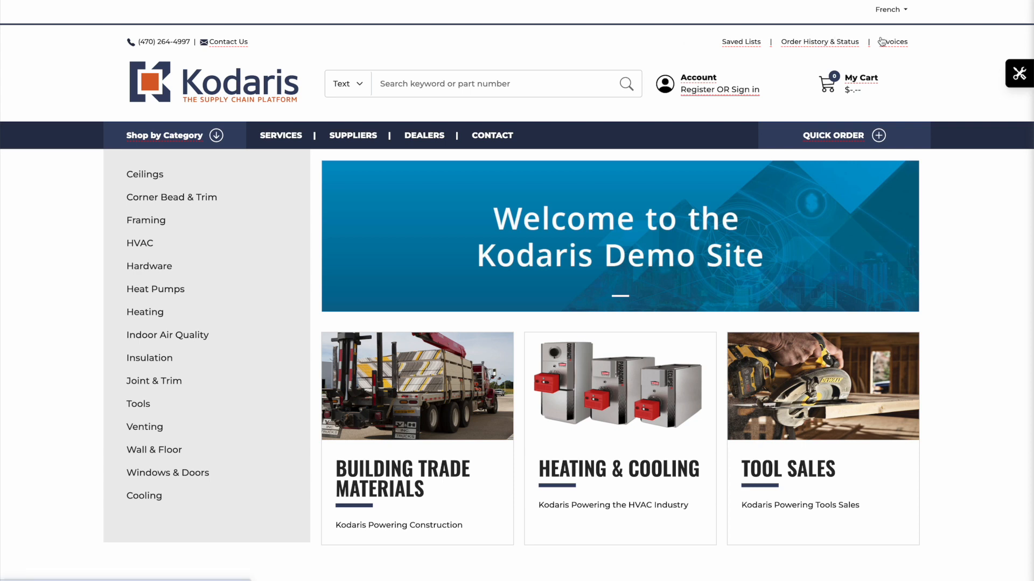
Open the header's Saved Lists label for translation and copy its text
{"action": "left_click", "coordinate": [741, 45]}
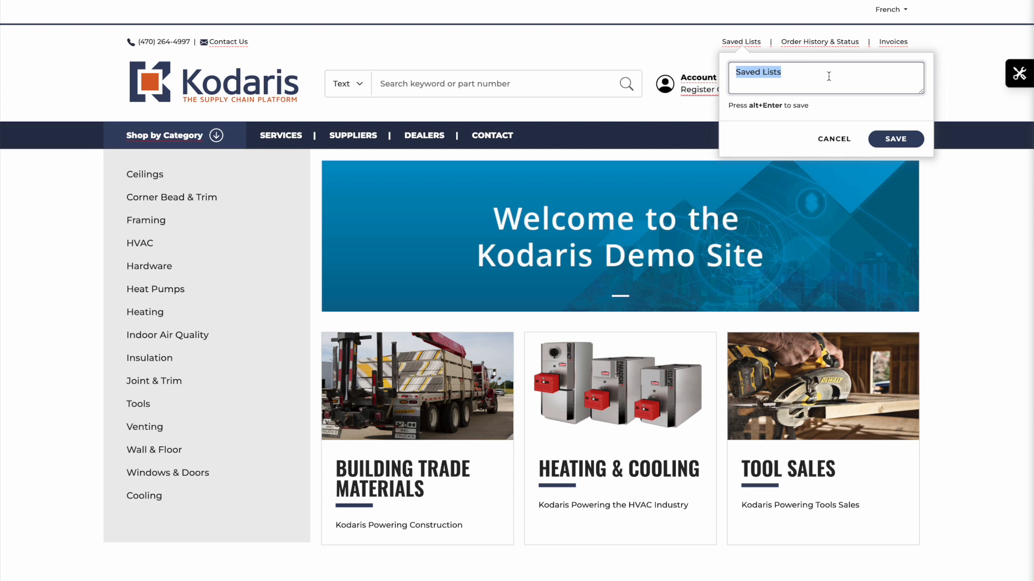
{"action": "left_click", "coordinate": [801, 72]}
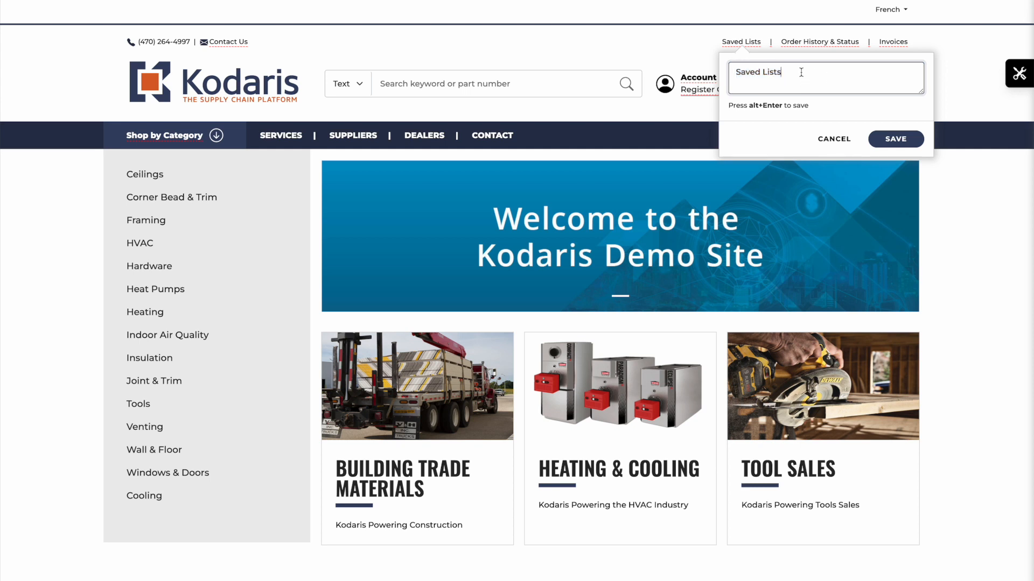
{"action": "left_click_drag", "start_coordinate": [796, 73], "coordinate": [683, 76]}
{"action": "left_click", "coordinate": [744, 48]}
{"action": "key", "text": "ctrl+c"}
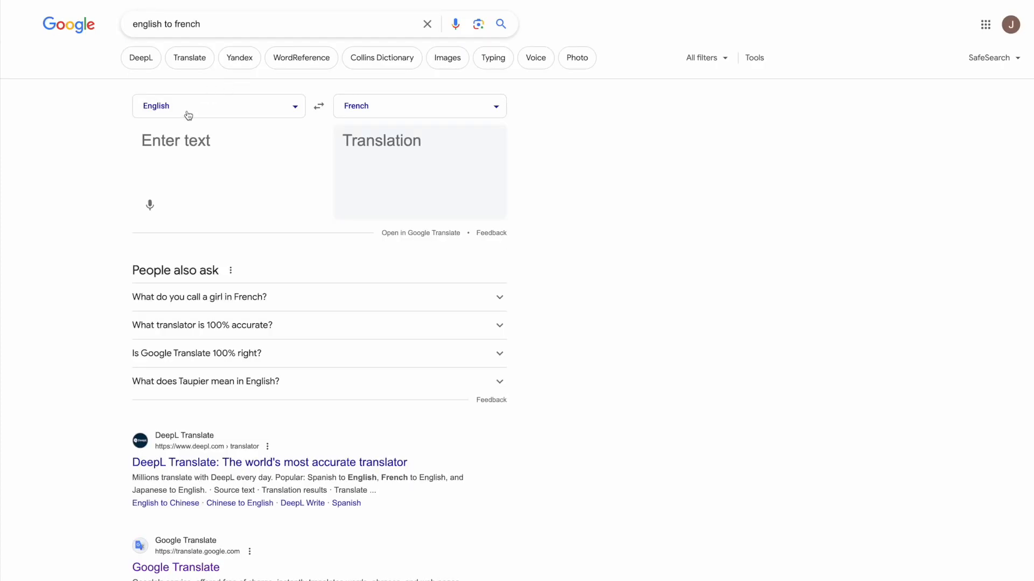
In Google's English to French translator, translate "Saved Lists" and copy the French result
{"action": "left_click", "coordinate": [186, 141]}
{"action": "key", "text": "ctrl+v"}
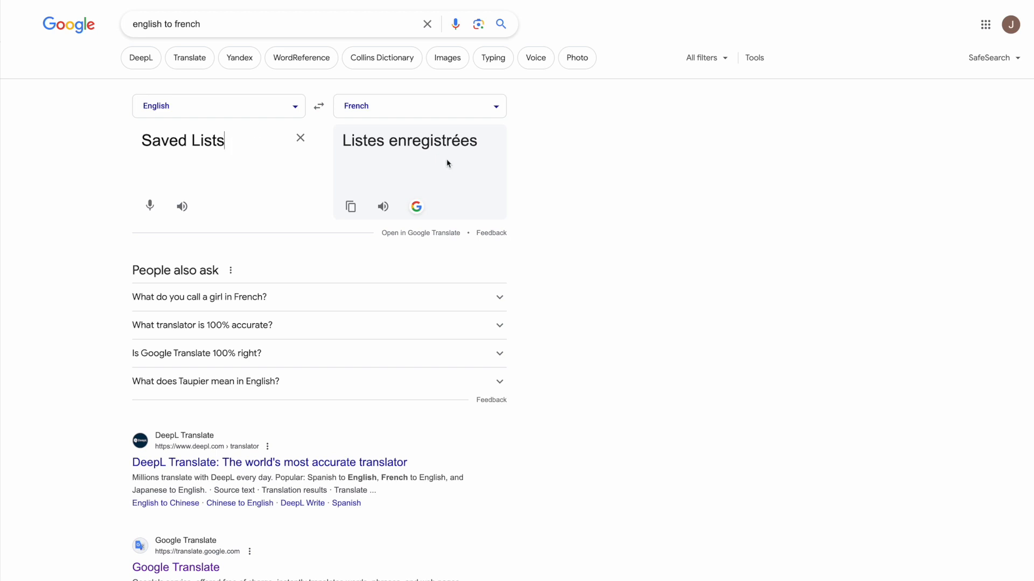
{"action": "left_click_drag", "start_coordinate": [477, 140], "coordinate": [341, 143]}
{"action": "key", "text": "ctrl+c"}
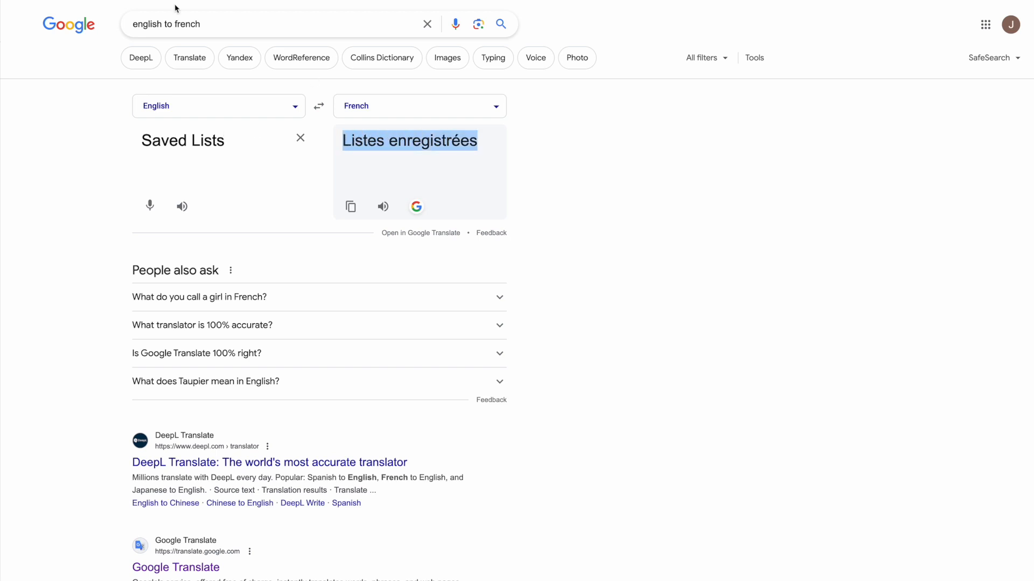
Return to the Kodaris site and save "Listes enregistrees" as the French translation of the Saved Lists label
{"action": "left_click", "coordinate": [107, 0]}
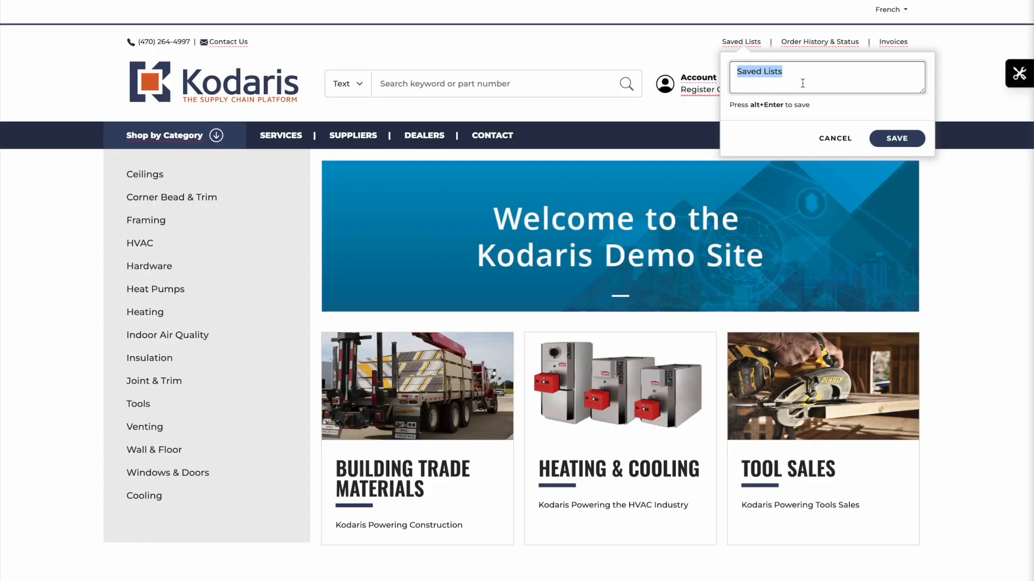
{"action": "key", "text": "ctrl+v"}
{"action": "key", "text": "Left"}
{"action": "key", "text": "Left"}
{"action": "key", "text": "BackSpace"}
{"action": "type", "text": "e"}
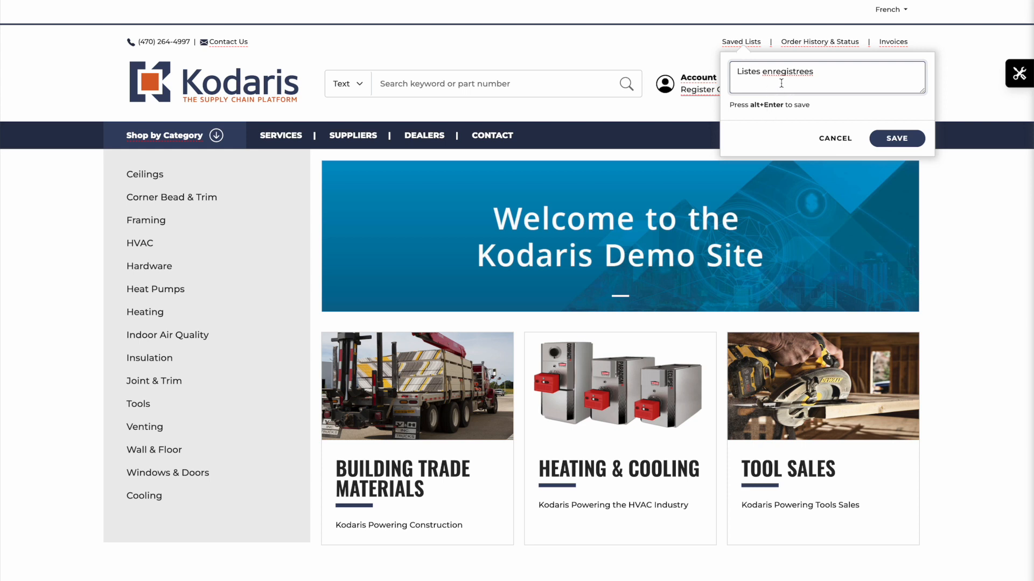
{"action": "left_click", "coordinate": [892, 141]}
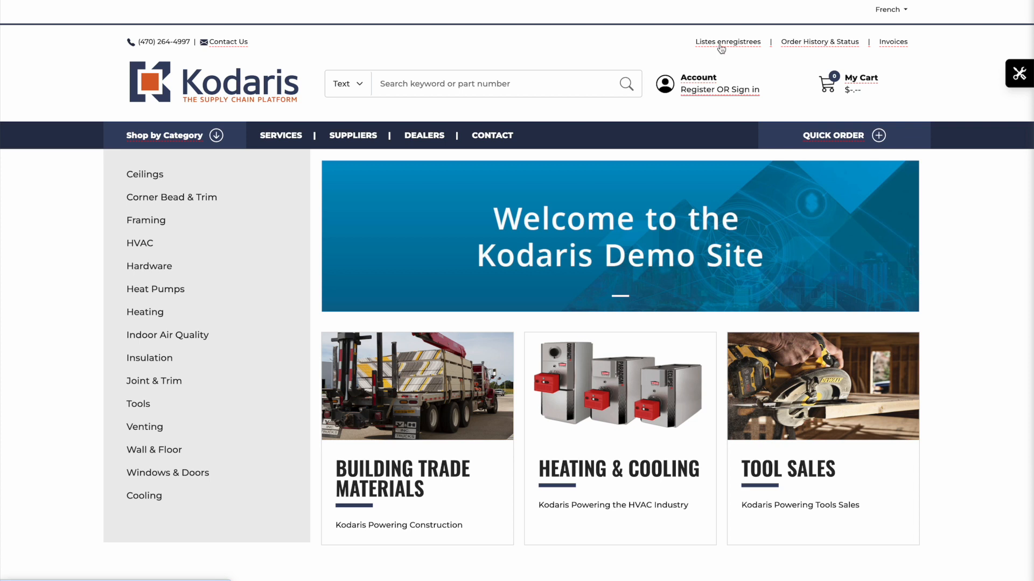
Compare the Saved Lists label in English and French by switching the site language to English and back to French
{"action": "left_click", "coordinate": [889, 17]}
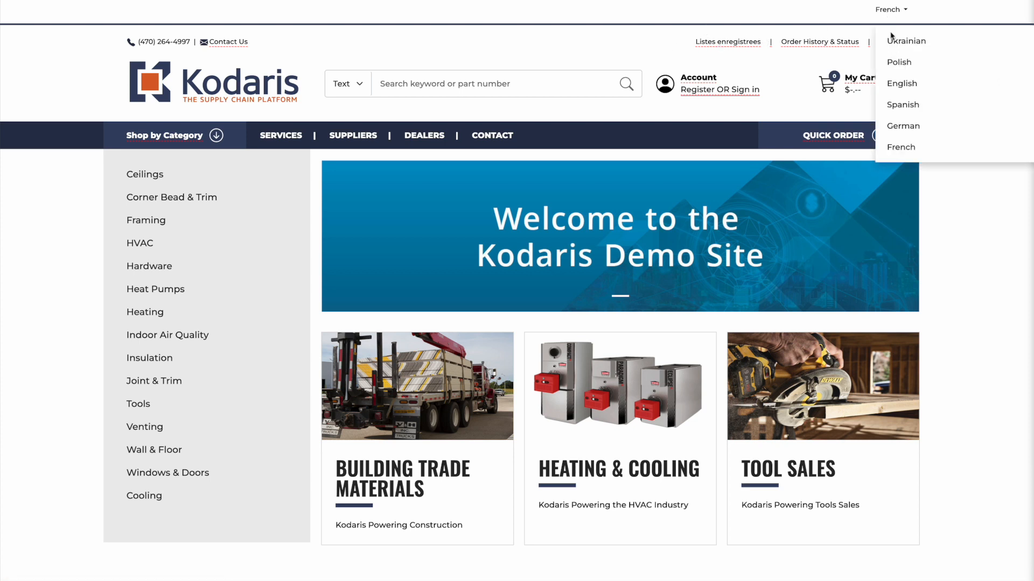
{"action": "left_click", "coordinate": [915, 86]}
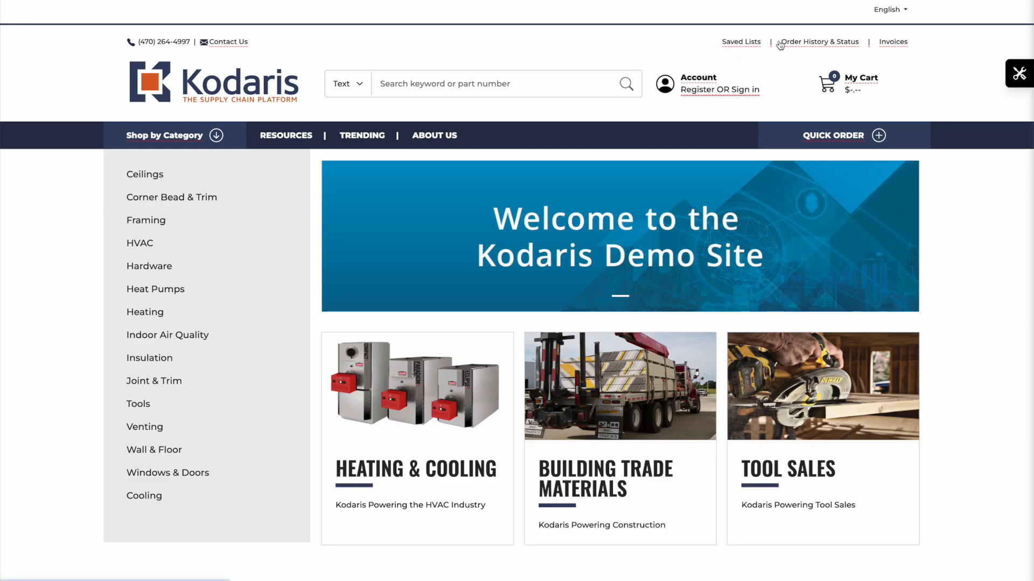
{"action": "left_click", "coordinate": [895, 10]}
{"action": "left_click", "coordinate": [898, 147]}
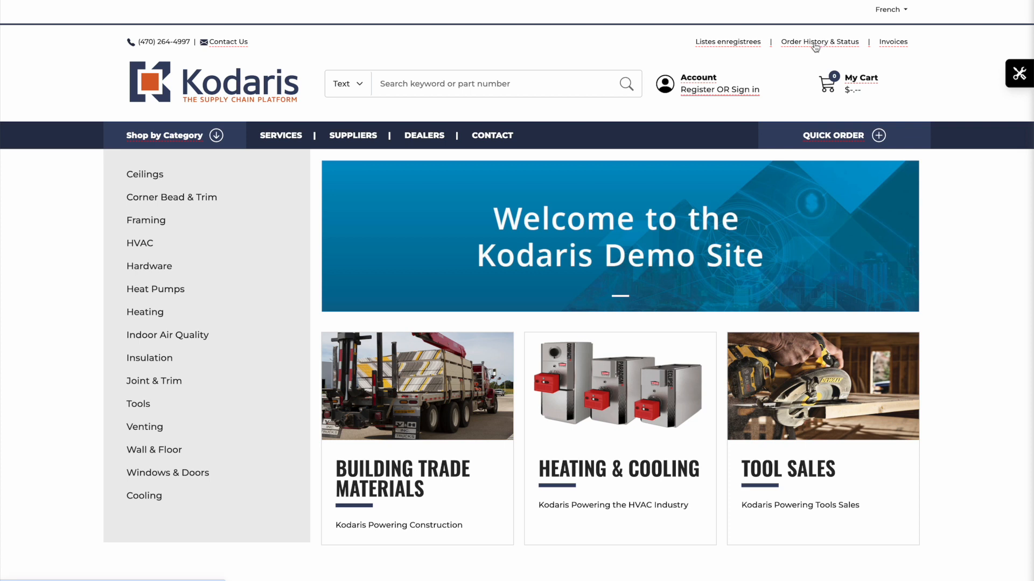
Copy the header's Account label from its translation editor, translate it in Google's English to French translator, and copy the result
{"action": "left_click", "coordinate": [702, 77]}
{"action": "key", "text": "ctrl+c"}
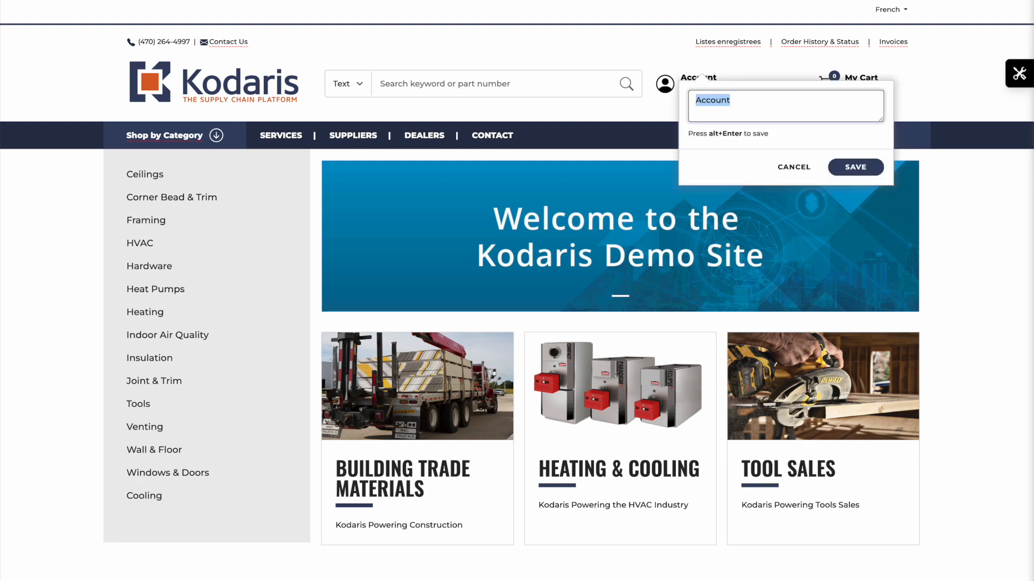
{"action": "key", "text": "alt+Tab"}
{"action": "triple_click", "coordinate": [242, 143]}
{"action": "key", "text": "ctrl+v"}
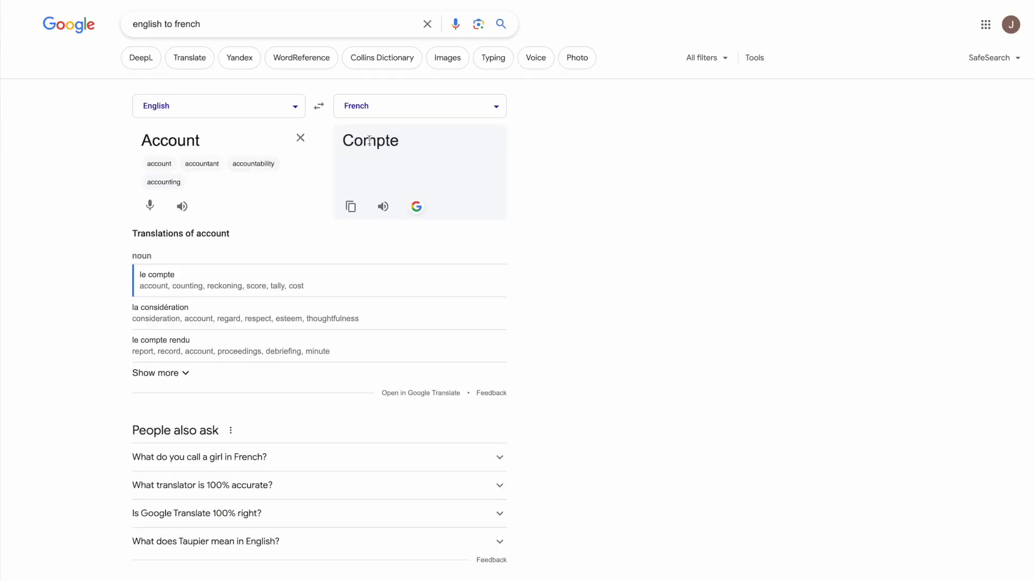
{"action": "left_click_drag", "start_coordinate": [406, 142], "coordinate": [342, 141]}
{"action": "key", "text": "ctrl+c"}
Return to the Kodaris site and save "Compte" as the French translation of the Account label
{"action": "key", "text": "alt+Tab"}
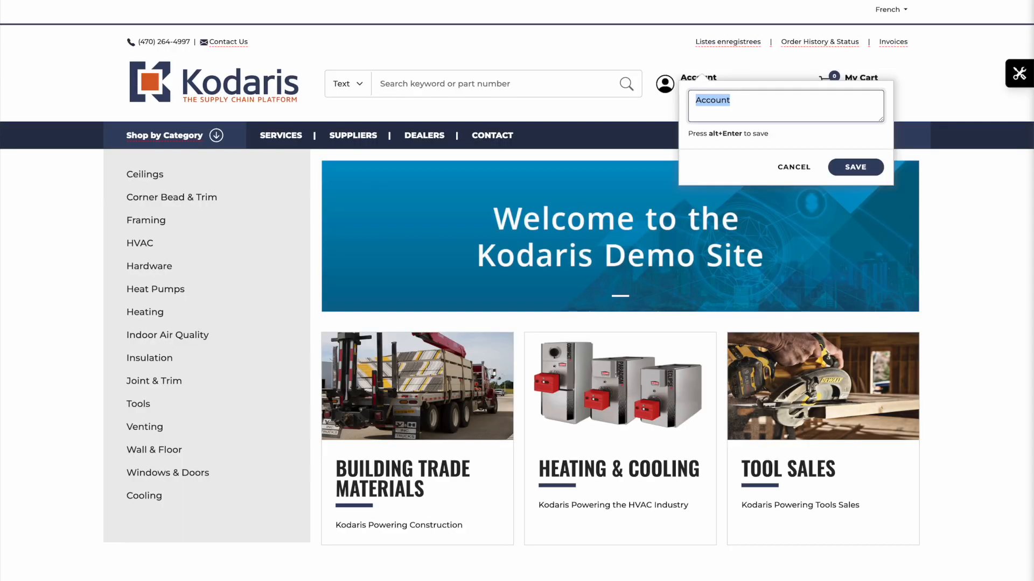
{"action": "left_click", "coordinate": [732, 100]}
{"action": "key", "text": "ctrl+v"}
{"action": "triple_click", "coordinate": [739, 100]}
{"action": "key", "text": "ctrl+v"}
{"action": "left_click", "coordinate": [854, 169]}
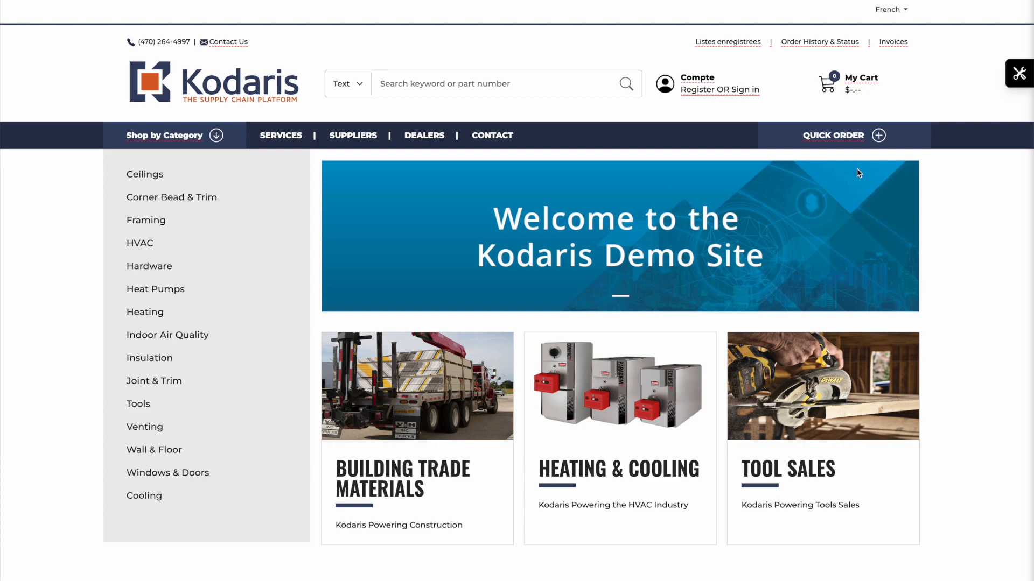
Open the shopping cart page and copy its "Shopping Cart" heading
{"action": "scroll", "coordinate": [727, 118], "scroll_direction": "down", "scroll_amount": 15}
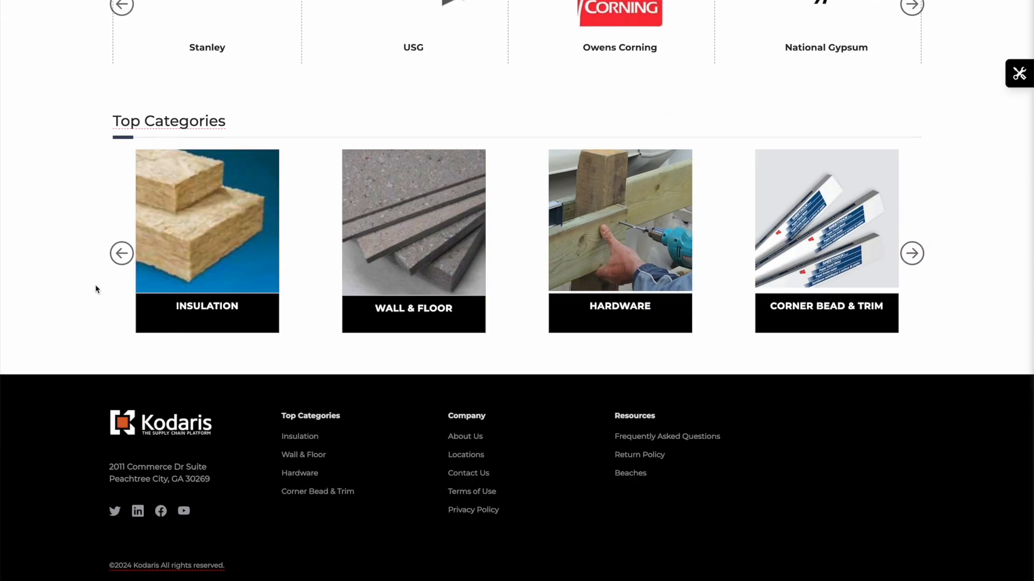
{"action": "scroll", "coordinate": [41, 184], "scroll_direction": "up", "scroll_amount": 15}
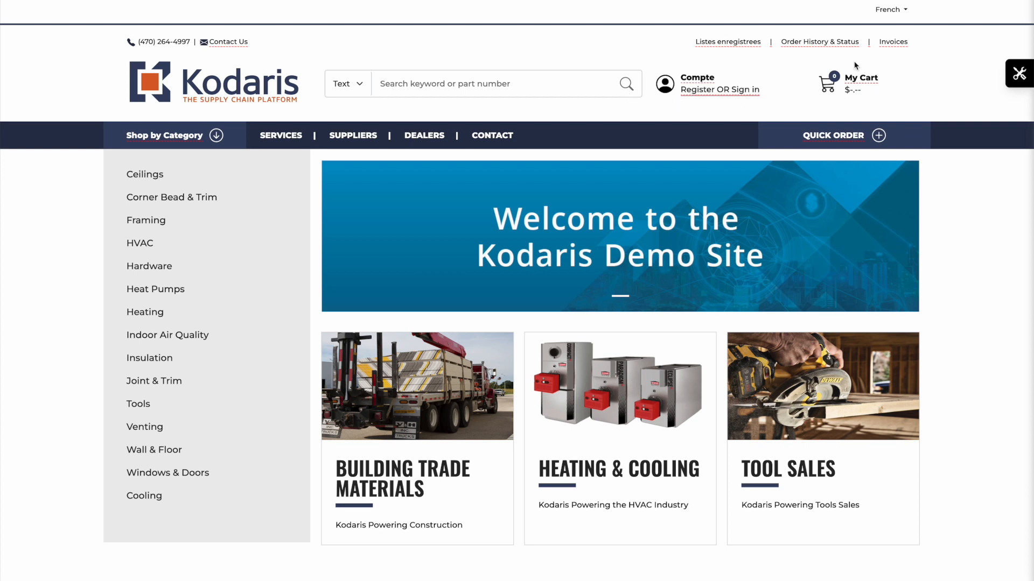
{"action": "left_click", "coordinate": [834, 83]}
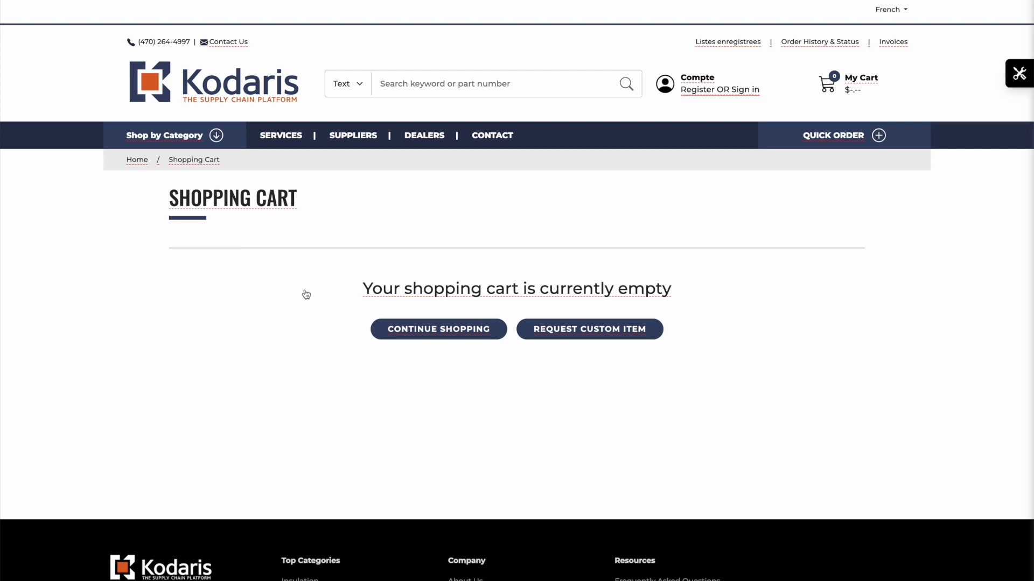
{"action": "left_click_drag", "start_coordinate": [342, 196], "coordinate": [167, 200]}
{"action": "key", "text": "ctrl+c"}
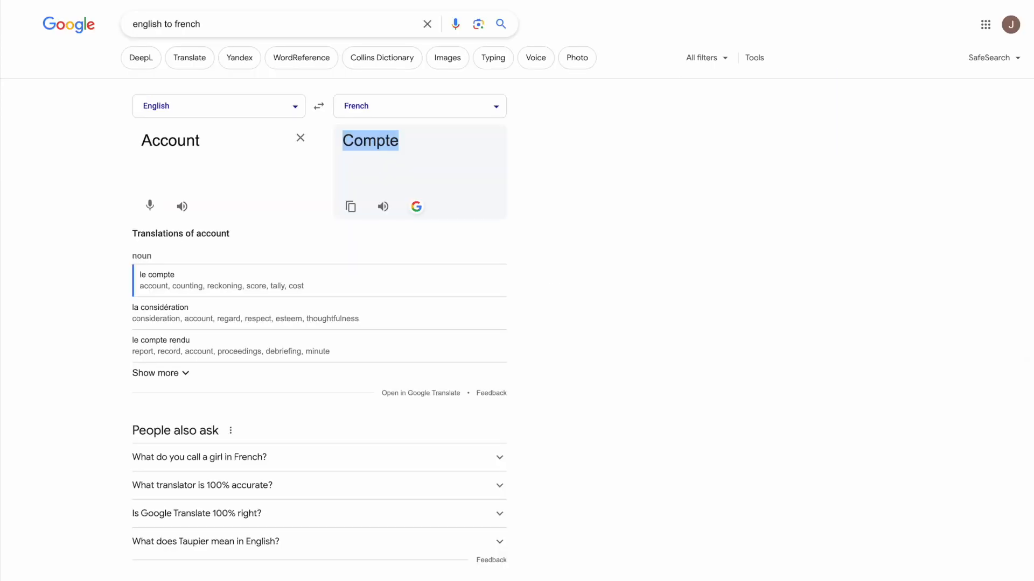
Translate the copied cart heading in Google's English to French translator and copy the French result
{"action": "left_click", "coordinate": [200, 158]}
{"action": "key", "text": "ctrl+a"}
{"action": "key", "text": "ctrl+v"}
{"action": "double_click", "coordinate": [385, 137]}
{"action": "key", "text": "ctrl+c"}
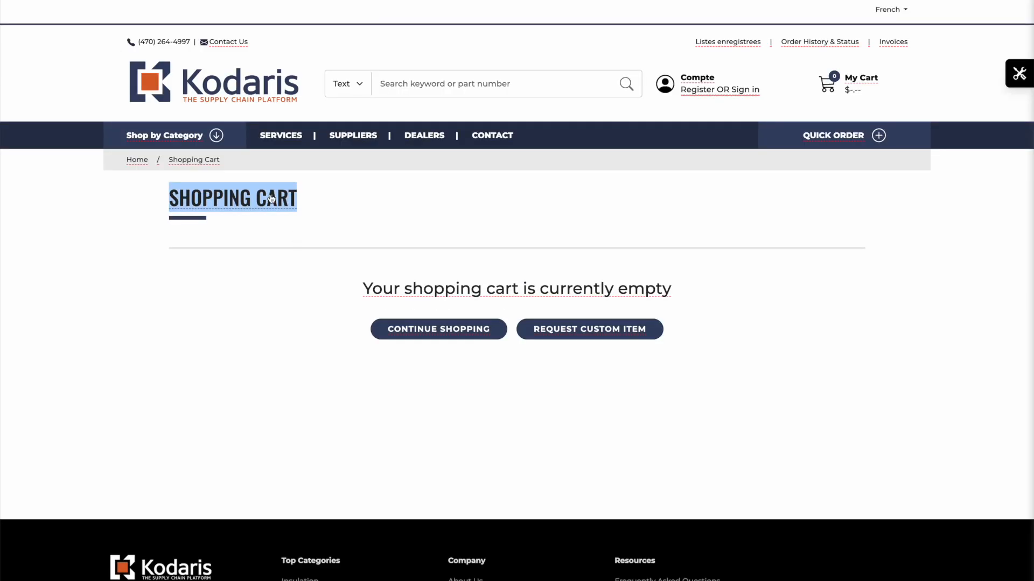
Return to the Kodaris site and save "PANIER" as the French translation of the cart page heading
{"action": "left_click", "coordinate": [271, 198]}
{"action": "left_click", "coordinate": [294, 225]}
{"action": "key", "text": "ctrl+a"}
{"action": "key", "text": "ctrl+v"}
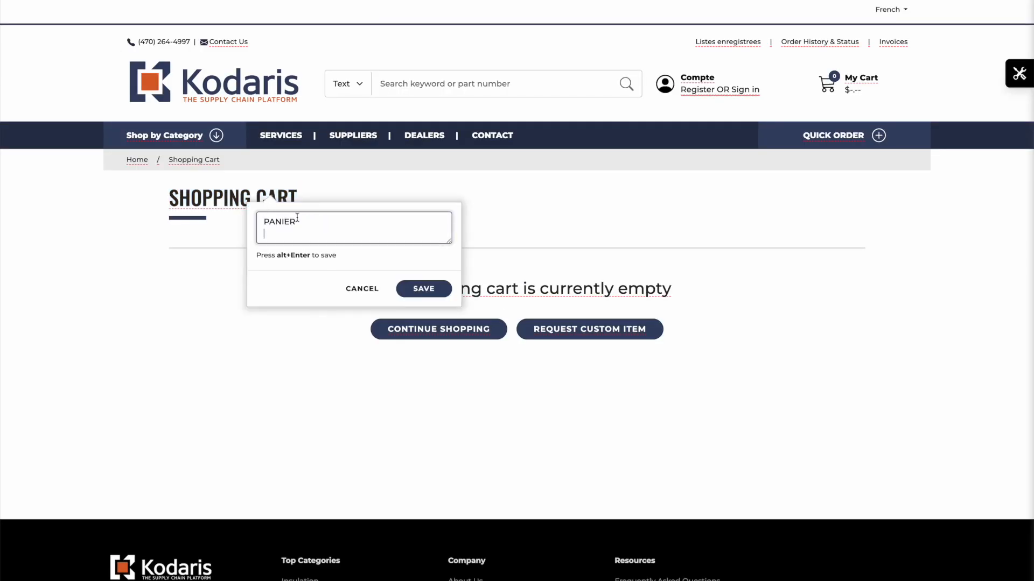
{"action": "left_click", "coordinate": [413, 292]}
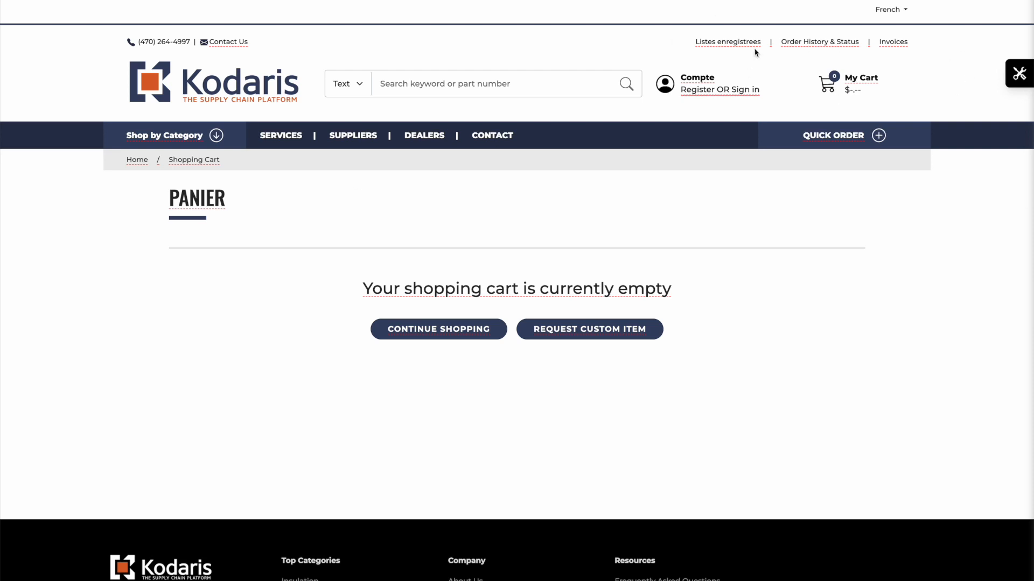
Set the theme's multilingual Translate Mode to Off
{"action": "left_click", "coordinate": [1020, 76]}
{"action": "scroll", "coordinate": [843, 333], "scroll_direction": "down", "scroll_amount": 15}
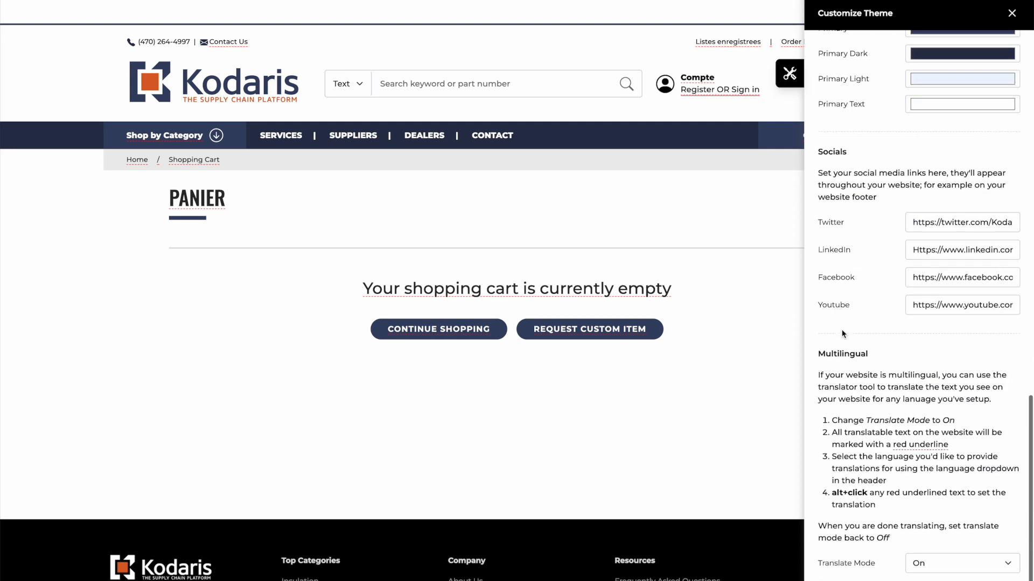
{"action": "scroll", "coordinate": [843, 334], "scroll_direction": "down", "scroll_amount": 3}
{"action": "scroll", "coordinate": [601, 380], "scroll_direction": "up", "scroll_amount": 4}
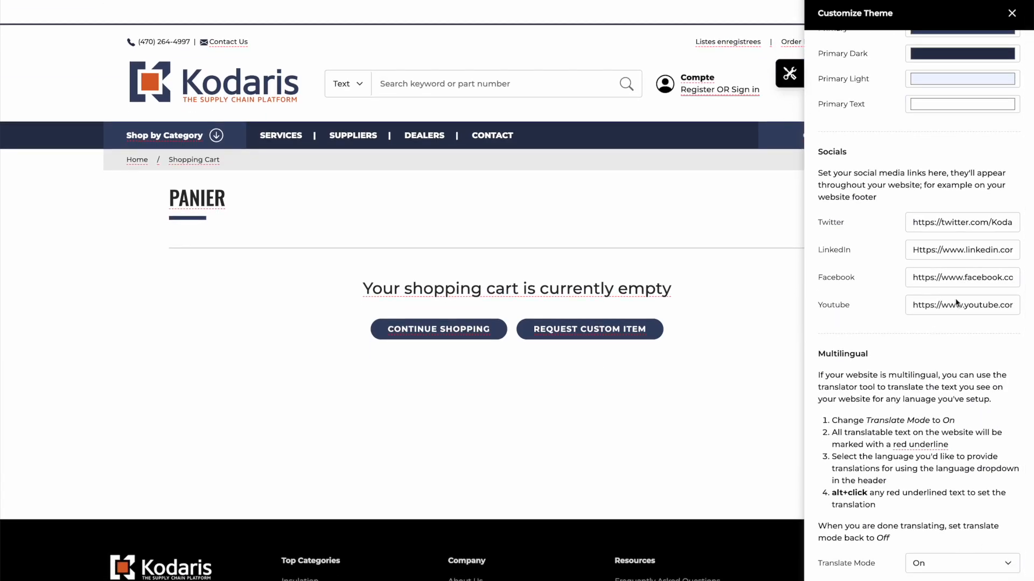
{"action": "left_click", "coordinate": [926, 564]}
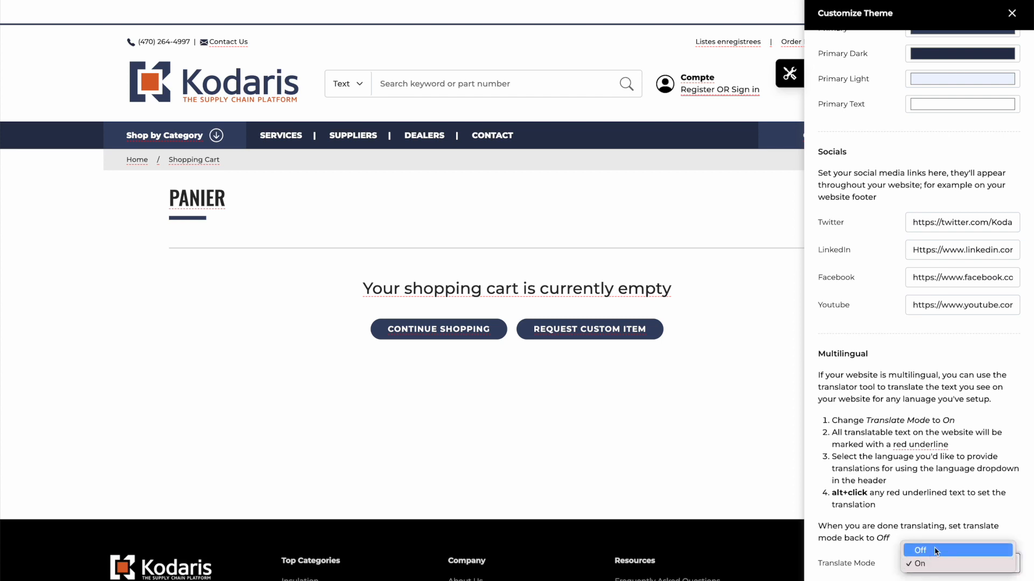
{"action": "left_click", "coordinate": [931, 549]}
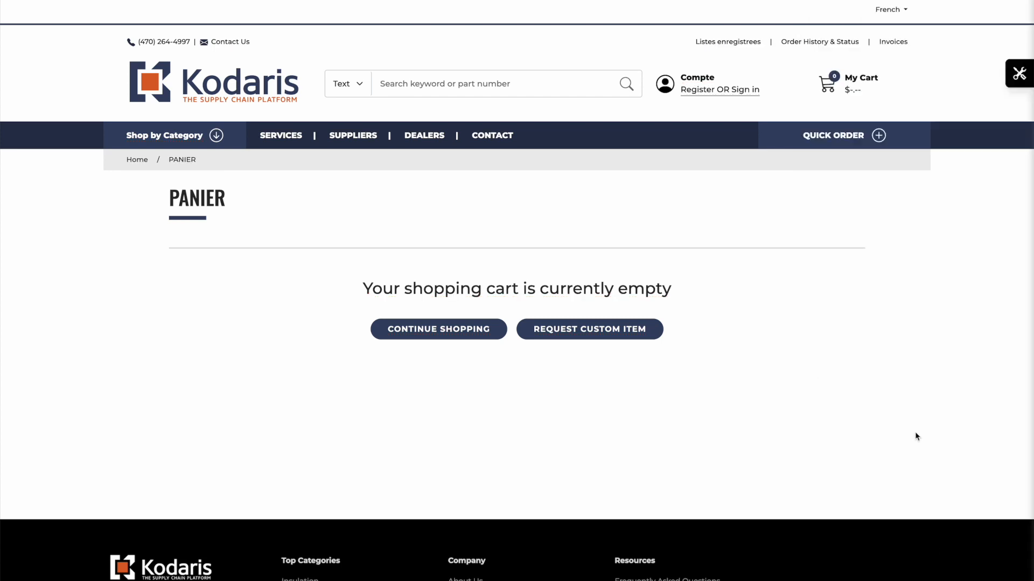
Open the storefront's home page and switch the site language to English to view the original labels
{"action": "left_click", "coordinate": [219, 92]}
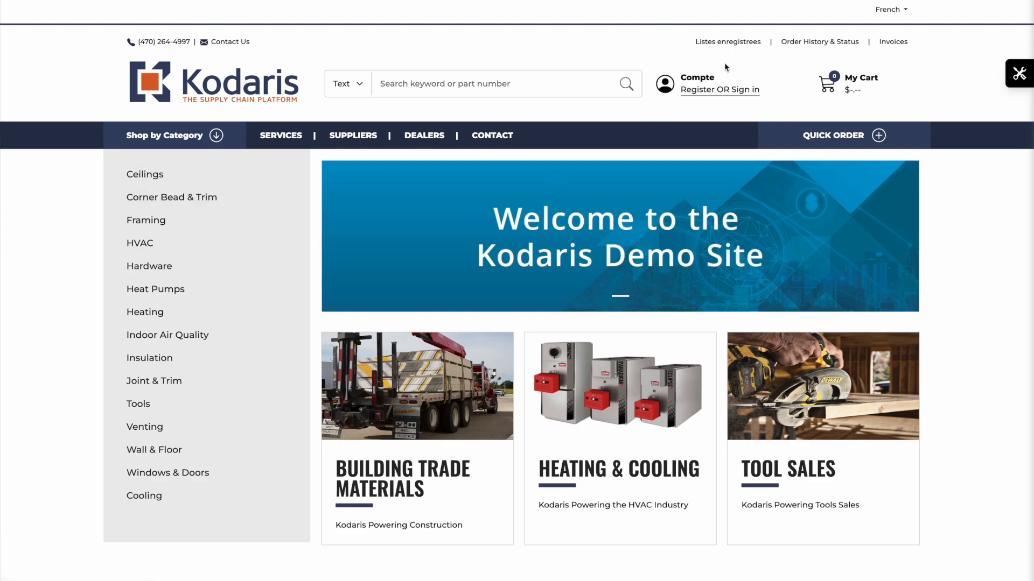
{"action": "left_click", "coordinate": [898, 11]}
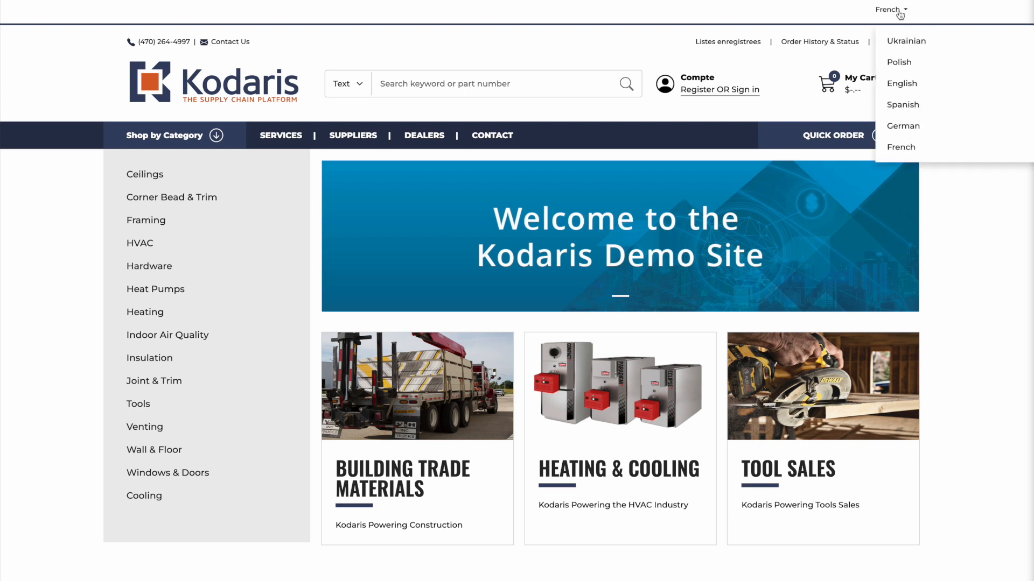
{"action": "left_click", "coordinate": [905, 84]}
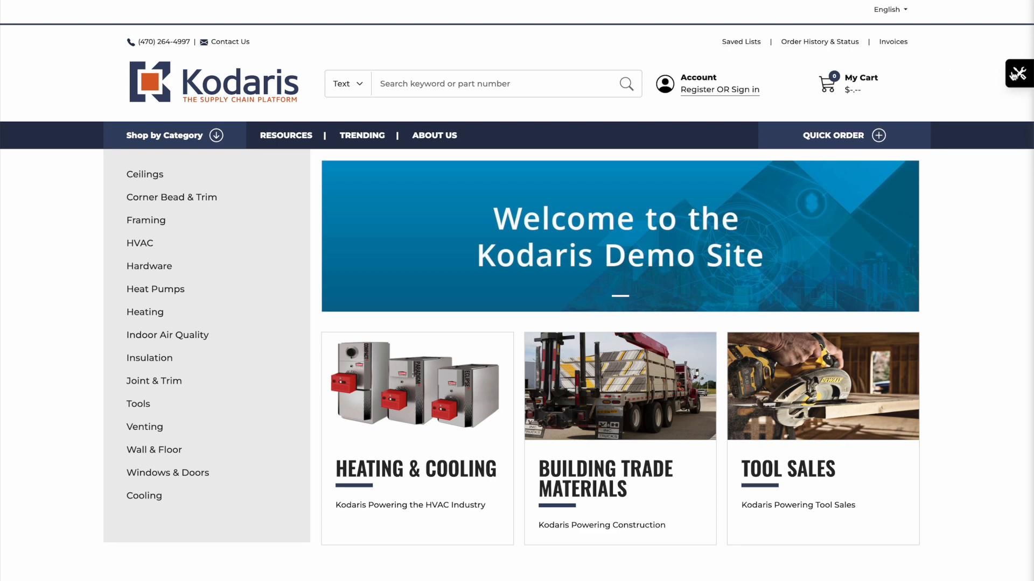
Set Translate Mode back to On in the theme customization settings
{"action": "left_click", "coordinate": [1014, 74]}
{"action": "scroll", "coordinate": [947, 537], "scroll_direction": "down", "scroll_amount": 10}
{"action": "left_click", "coordinate": [927, 564]}
{"action": "left_click", "coordinate": [920, 577]}
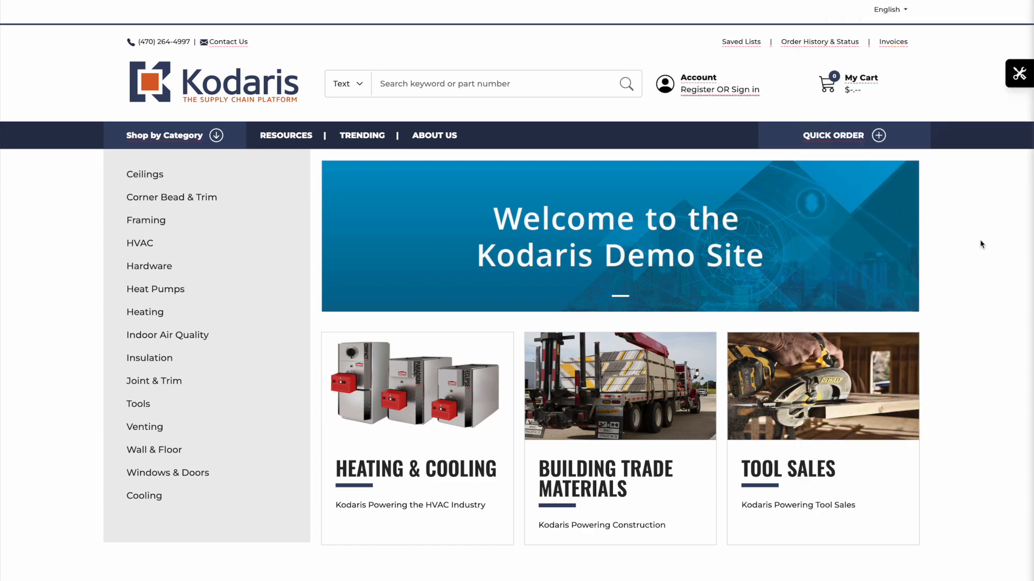
Switch the storefront language to French and check the search field's placeholder text
{"action": "left_click", "coordinate": [883, 19]}
{"action": "left_click", "coordinate": [917, 153]}
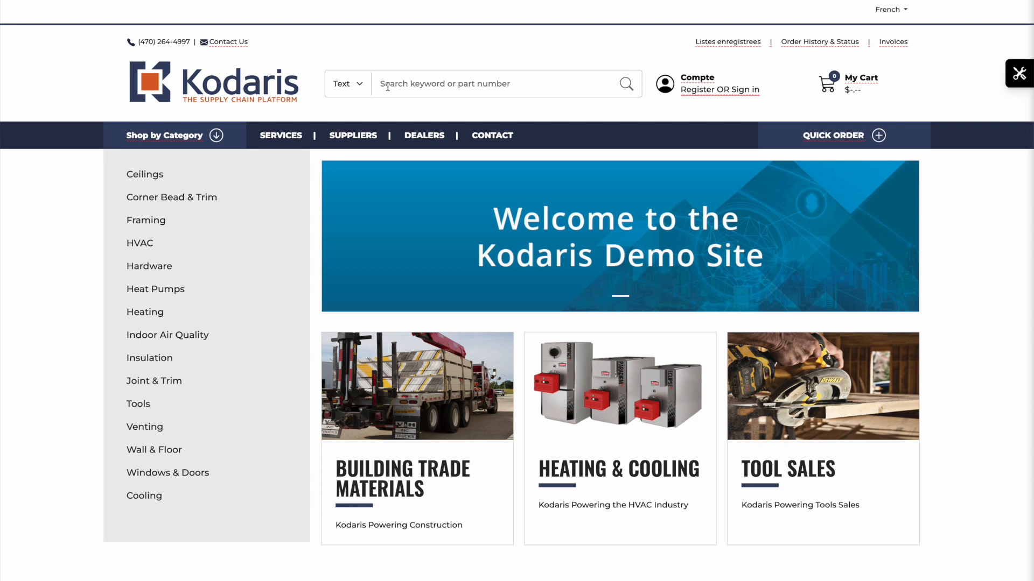
{"action": "key", "text": "Return"}
{"action": "left_click", "coordinate": [464, 90]}
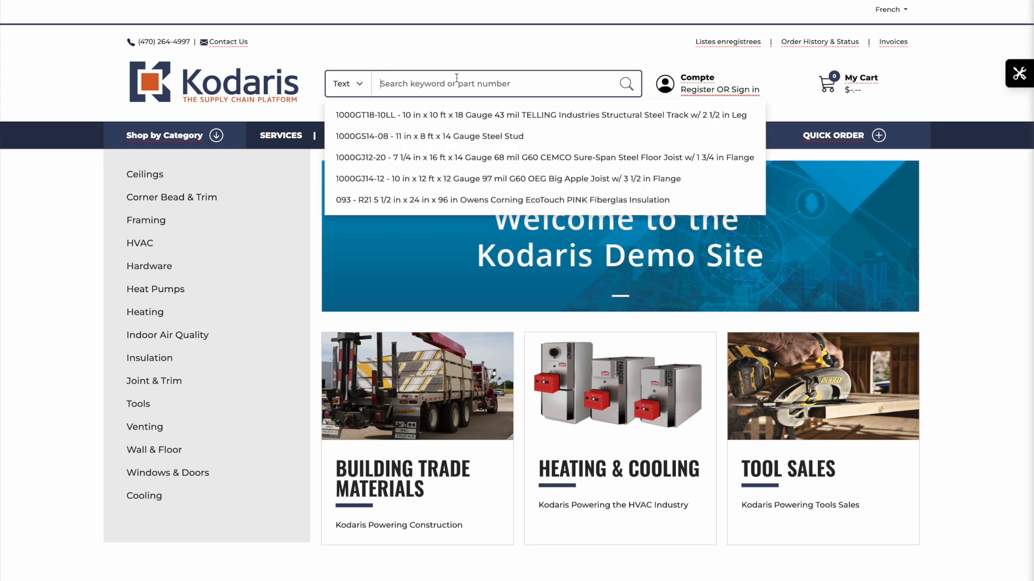
{"action": "left_click", "coordinate": [442, 43]}
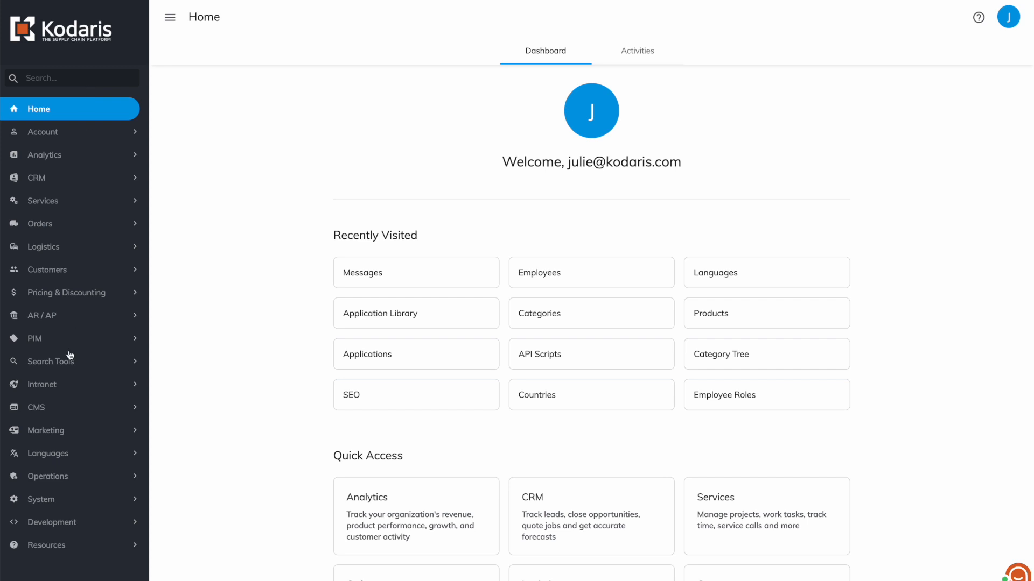
Switch to the Kodaris admin portal, open the Messages list under Languages, and start a new entry's language code
{"action": "left_click", "coordinate": [63, 457]}
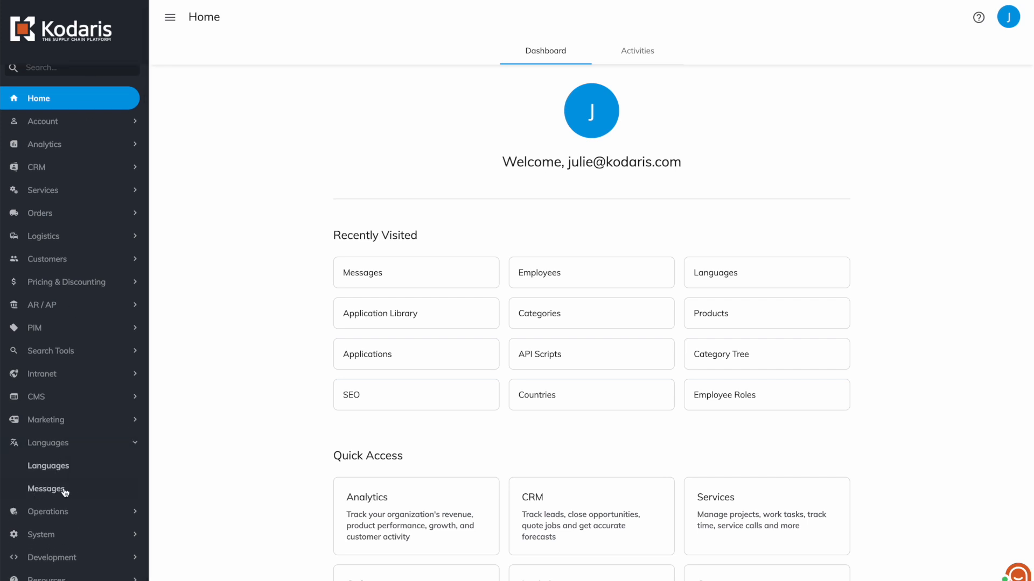
{"action": "left_click", "coordinate": [61, 491]}
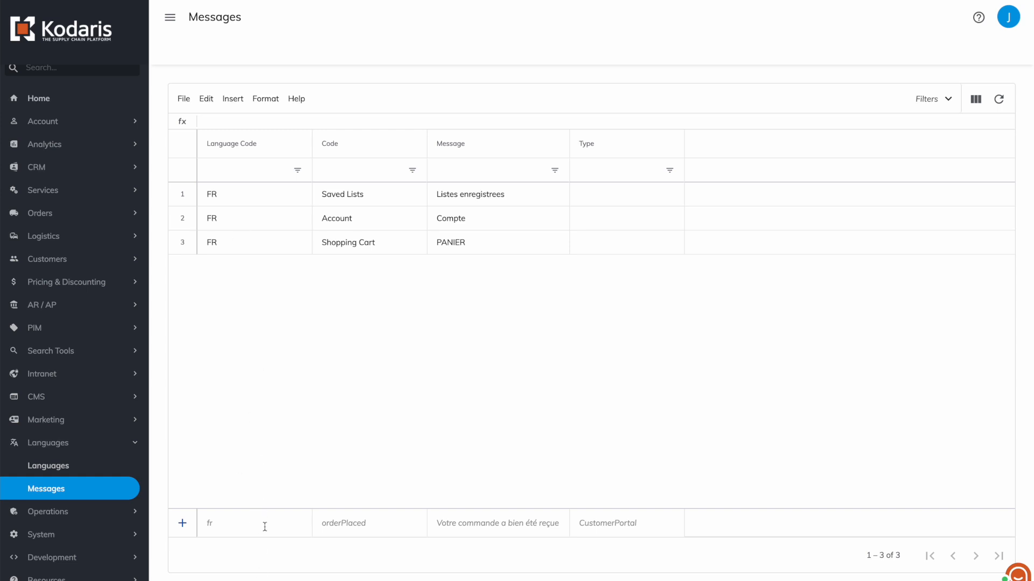
{"action": "left_click", "coordinate": [242, 524]}
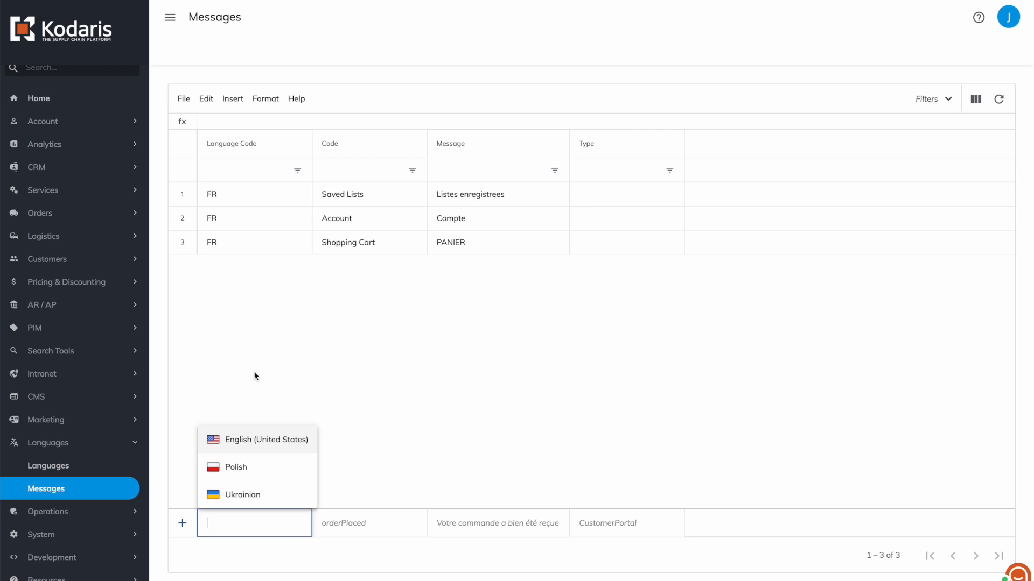
{"action": "type", "text": "fre"}
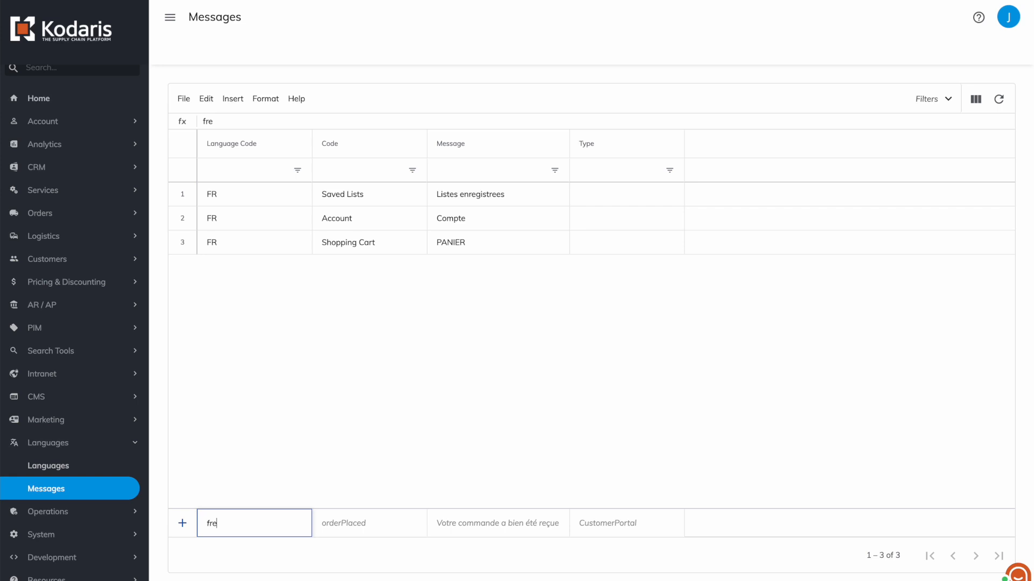
{"action": "key", "text": "BackSpace"}
{"action": "type", "text": "ench"}
{"action": "key", "text": "BackSpace"}
{"action": "key", "text": "BackSpace"}
{"action": "key", "text": "BackSpace"}
{"action": "key", "text": "BackSpace"}
{"action": "key", "text": "BackSpace"}
{"action": "key", "text": "BackSpace"}
Set the new message's language code to FR and its code to "Search keyword or part number"
{"action": "type", "text": "FR"}
{"action": "key", "text": "Return"}
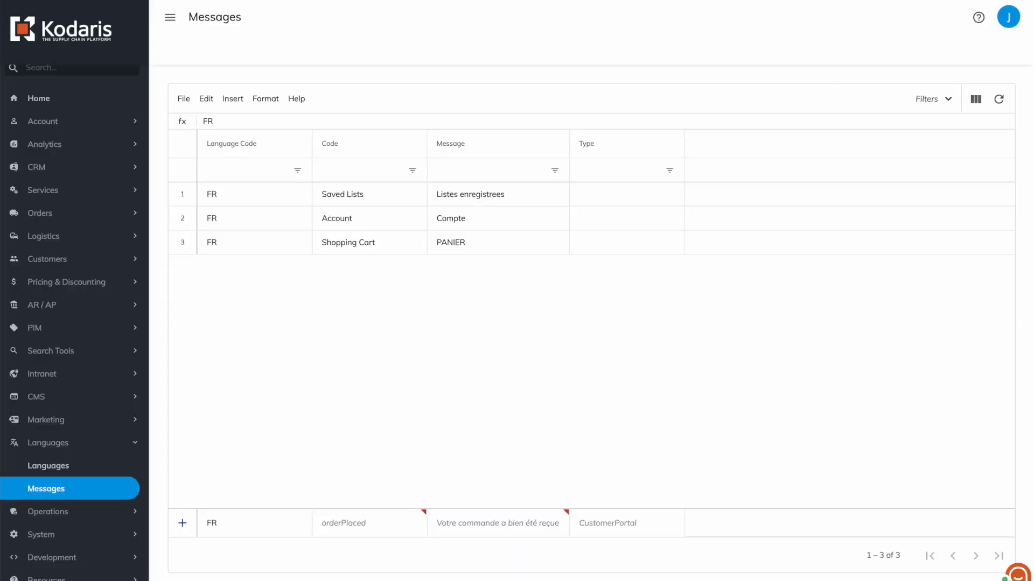
{"action": "left_click", "coordinate": [357, 523]}
{"action": "left_click_drag", "start_coordinate": [427, 147], "coordinate": [552, 151]}
{"action": "left_click", "coordinate": [386, 524]}
{"action": "key", "text": "ctrl+a"}
{"action": "key", "text": "BackSpace"}
{"action": "type", "text": "Search"}
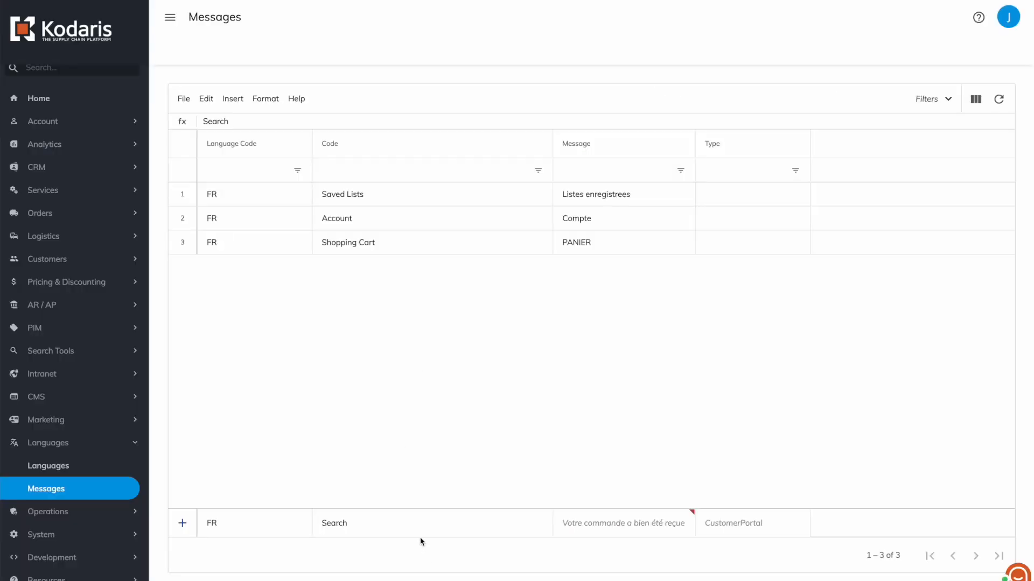
{"action": "left_click", "coordinate": [421, 535]}
{"action": "type", "text": "keywor"}
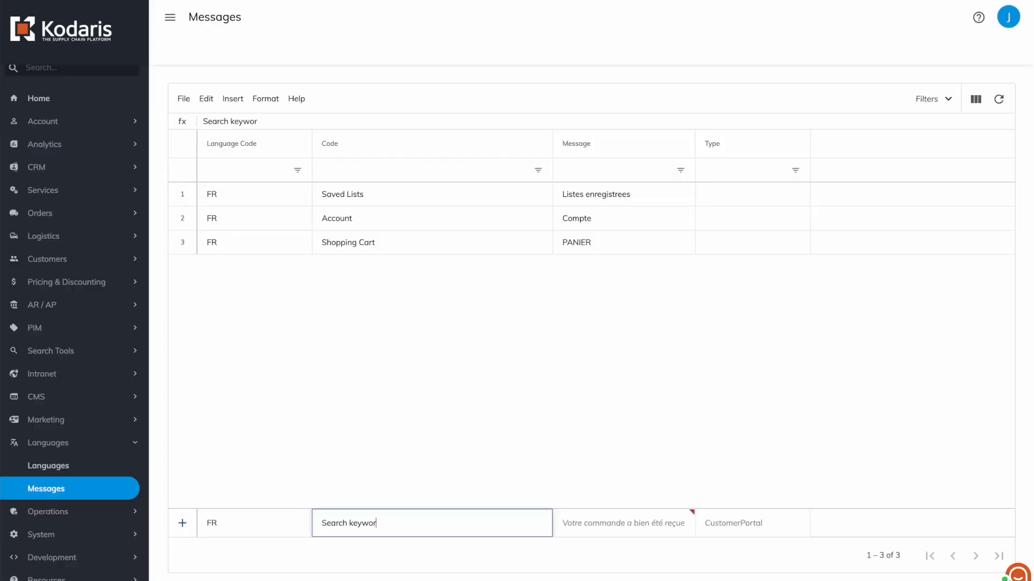
{"action": "type", "text": "d or part number"}
Translate the new message's code text in Google's English to French translator and bring the copied result back to Messages
{"action": "triple_click", "coordinate": [446, 526]}
{"action": "key", "text": "ctrl+c"}
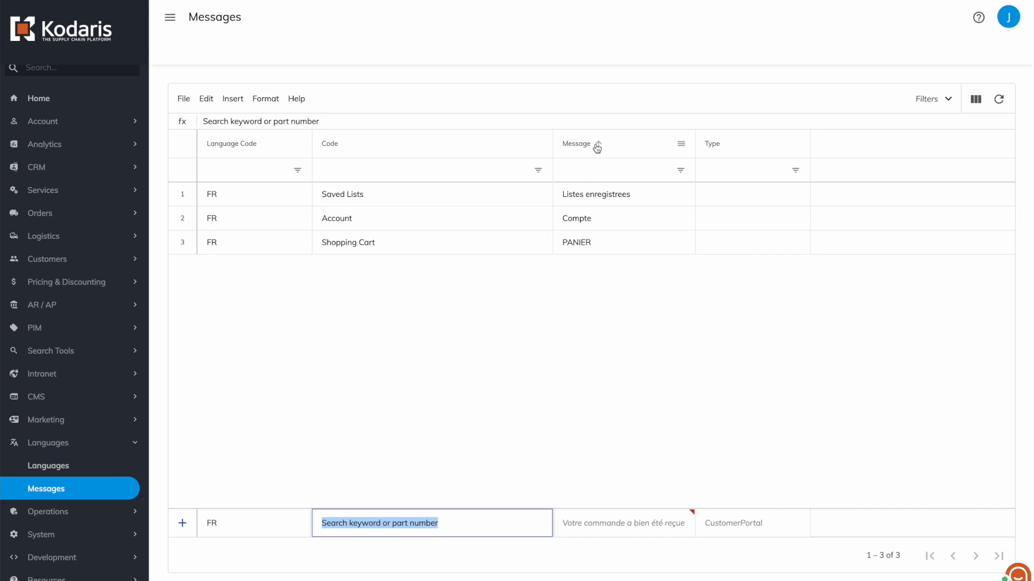
{"action": "key", "text": "ctrl+Tab"}
{"action": "triple_click", "coordinate": [261, 136]}
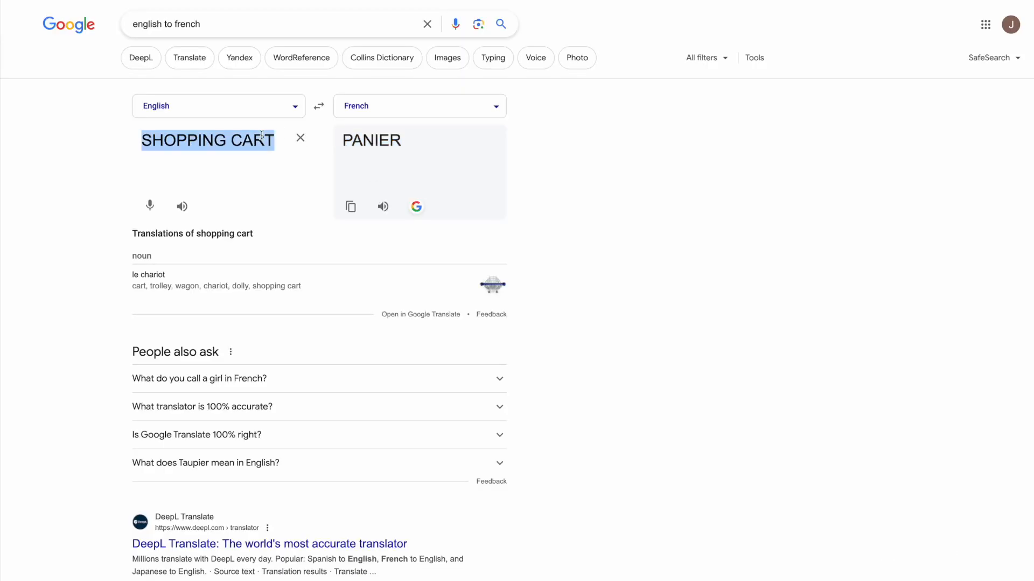
{"action": "key", "text": "ctrl+v"}
{"action": "left_click_drag", "start_coordinate": [409, 178], "coordinate": [333, 141]}
{"action": "key", "text": "ctrl+Tab"}
{"action": "key", "text": "ctrl+Tab"}
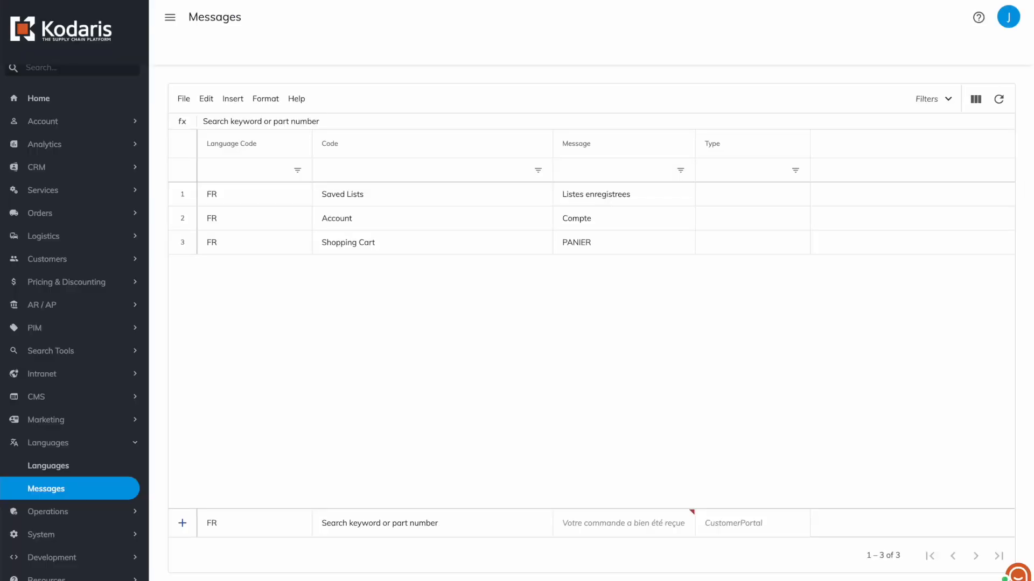
Enter the French translation as the new row's message, unaccented as "Rechercher un mot-cle ou un numero de piece"
{"action": "left_click", "coordinate": [628, 524]}
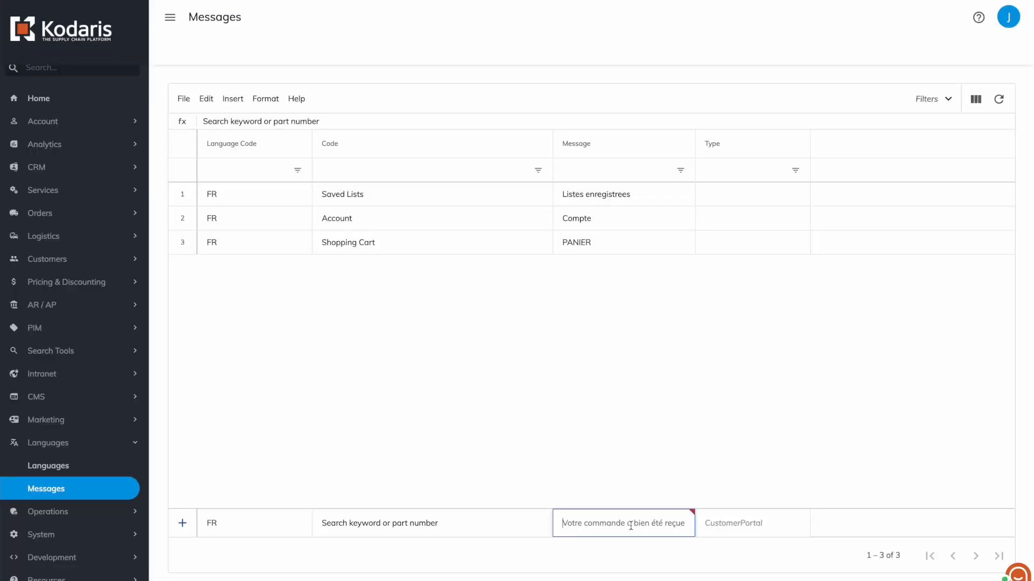
{"action": "type", "text": "Rechercher un mot-clé ou un numéro de pièce"}
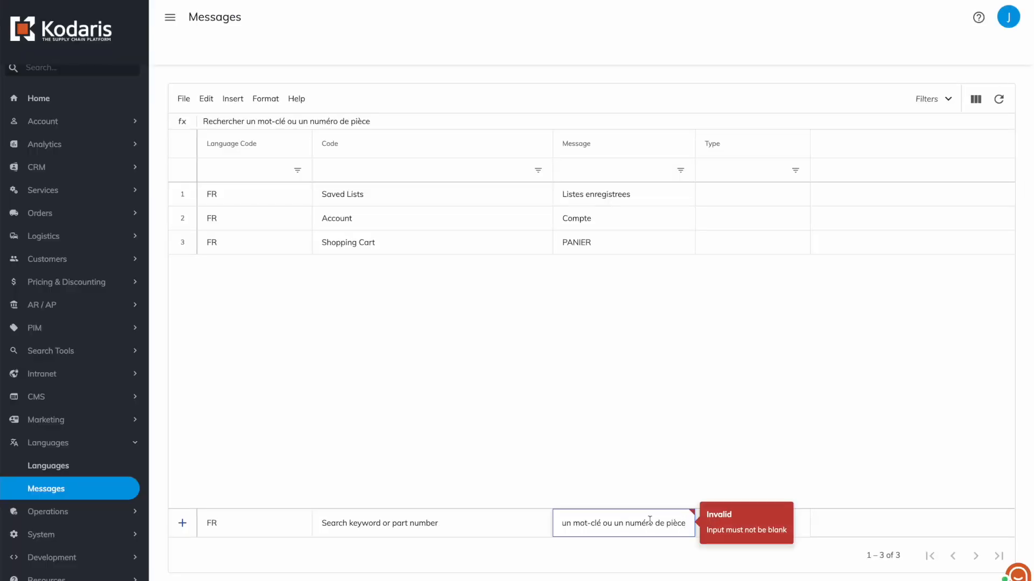
{"action": "left_click", "coordinate": [647, 523]}
{"action": "key", "text": "BackSpace"}
{"action": "type", "text": "e"}
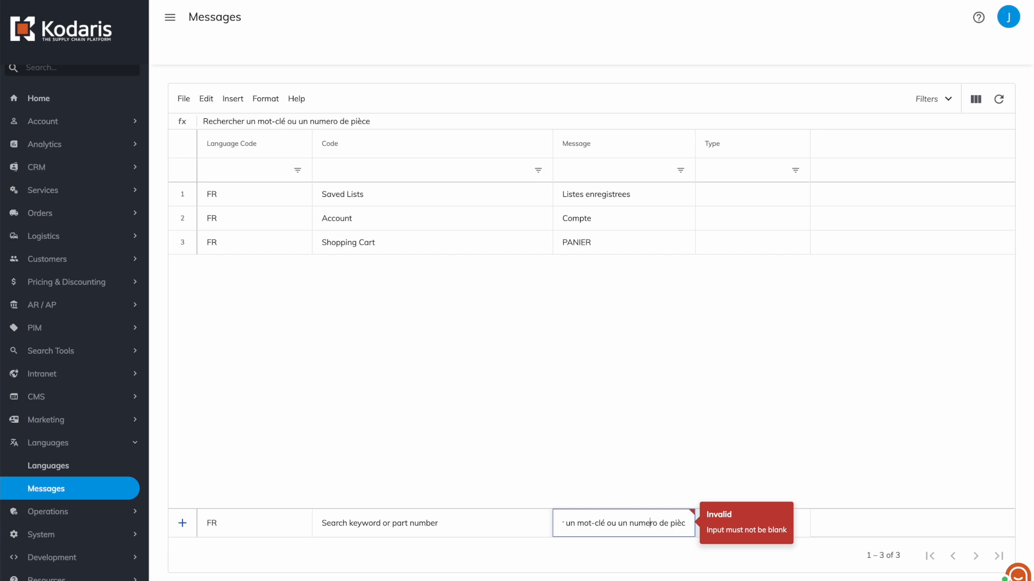
{"action": "left_click", "coordinate": [682, 523]}
{"action": "key", "text": "BackSpace"}
{"action": "type", "text": "e"}
{"action": "left_click", "coordinate": [605, 523]}
{"action": "key", "text": "BackSpace"}
{"action": "type", "text": "e"}
Save the new French search placeholder message to the list and leave the blank entry row
{"action": "scroll", "coordinate": [588, 521], "scroll_direction": "left", "scroll_amount": 2}
{"action": "scroll", "coordinate": [588, 521], "scroll_direction": "right", "scroll_amount": 2}
{"action": "scroll", "coordinate": [588, 521], "scroll_direction": "left", "scroll_amount": 2}
{"action": "key", "text": "Return"}
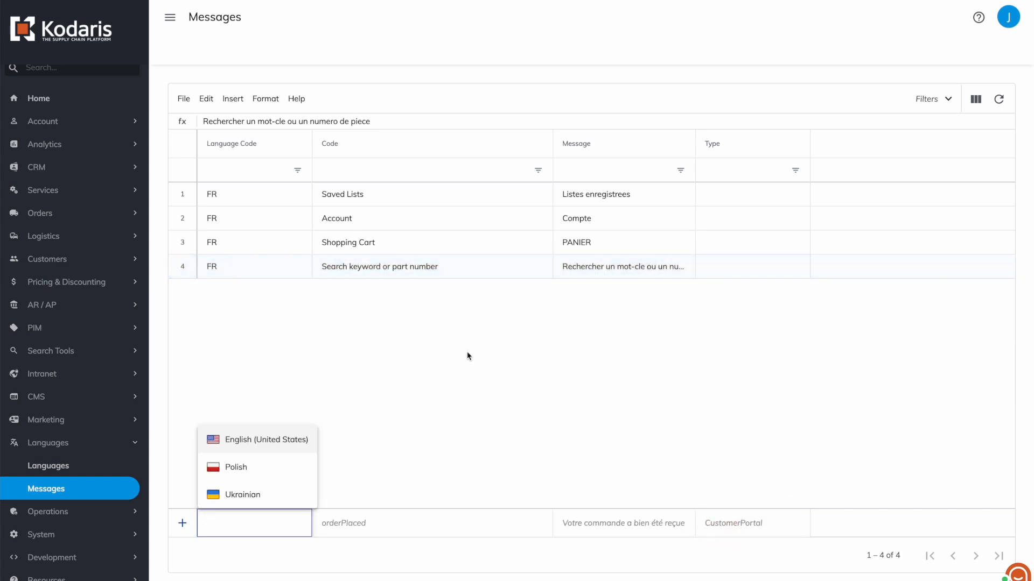
{"action": "left_click", "coordinate": [380, 378]}
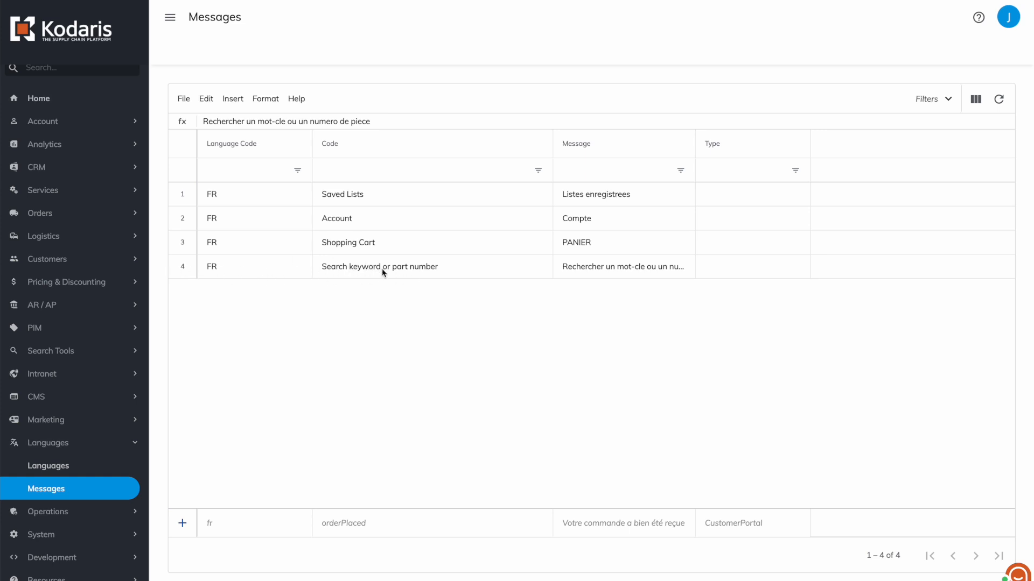
{"action": "left_click", "coordinate": [183, 272]}
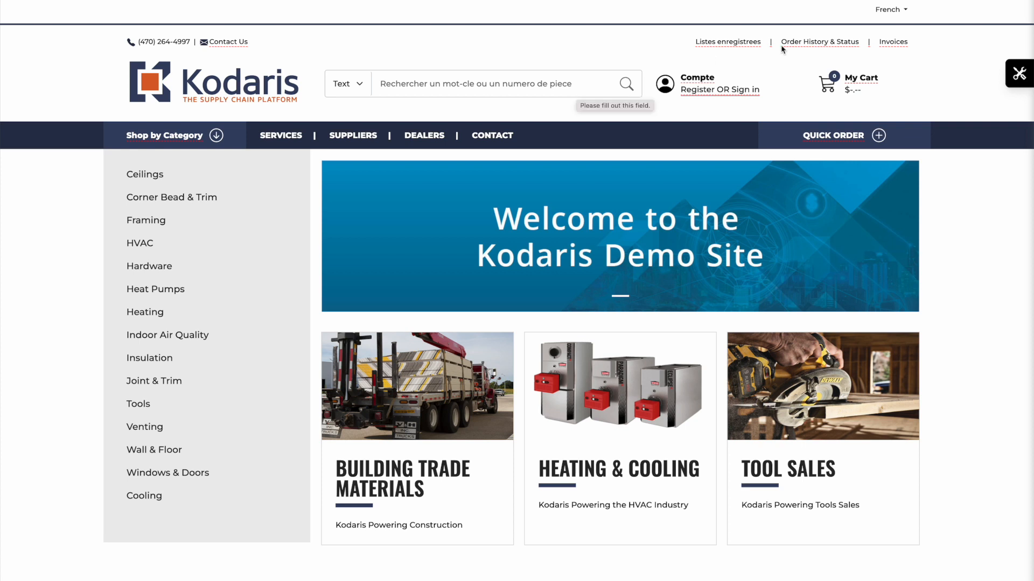
Return to the storefront and switch its language from French to English to compare the search placeholder
{"action": "left_click", "coordinate": [889, 9]}
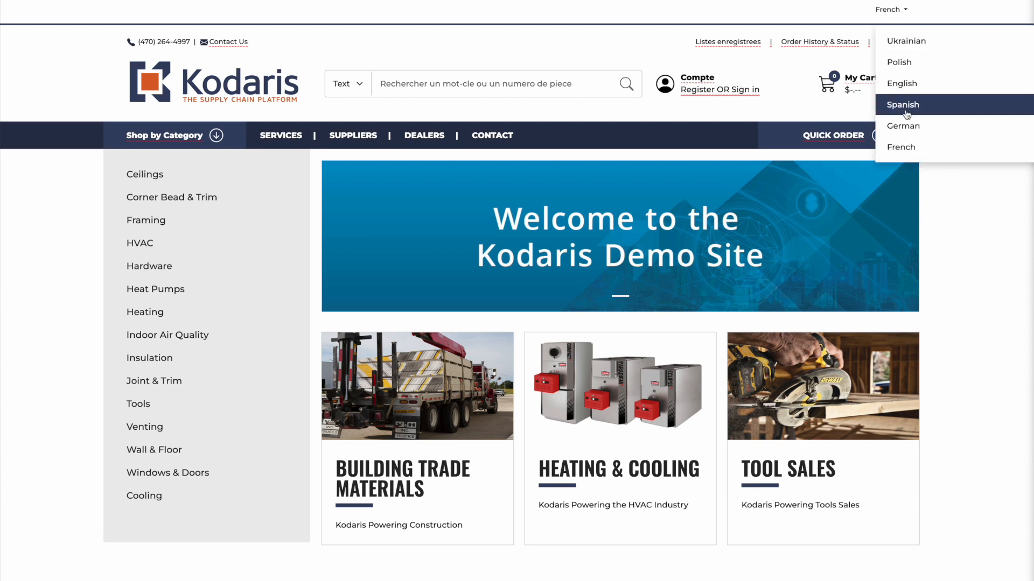
{"action": "left_click", "coordinate": [922, 86]}
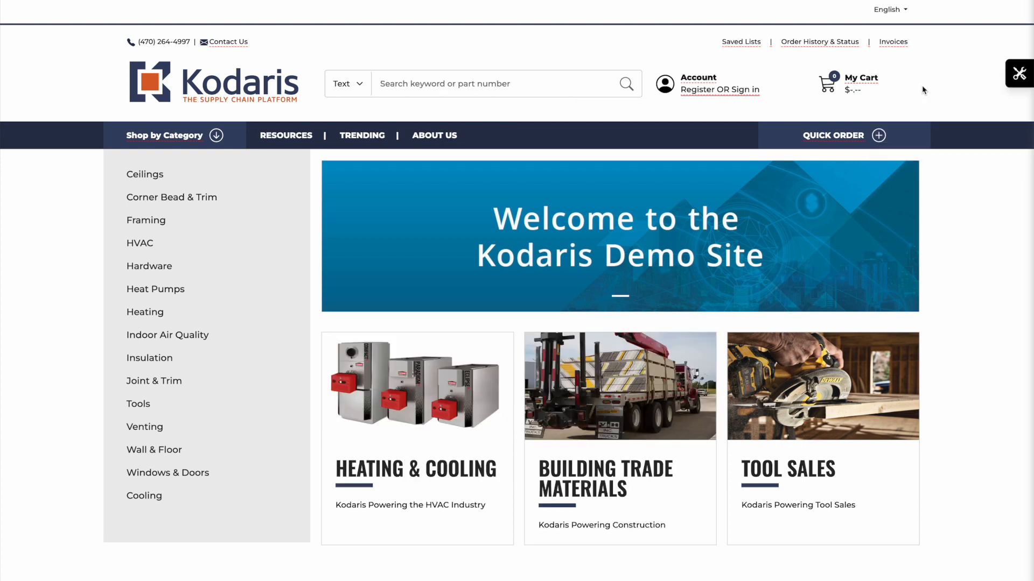